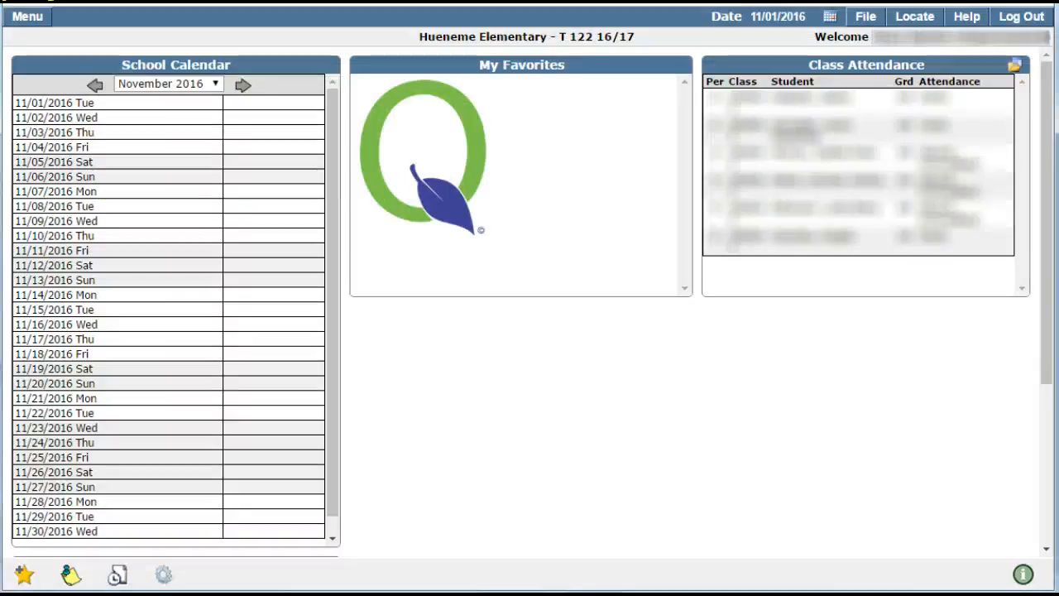
Switch from the Q student information system to the EADMS home page through the Analysis section.
left_click(27, 16)
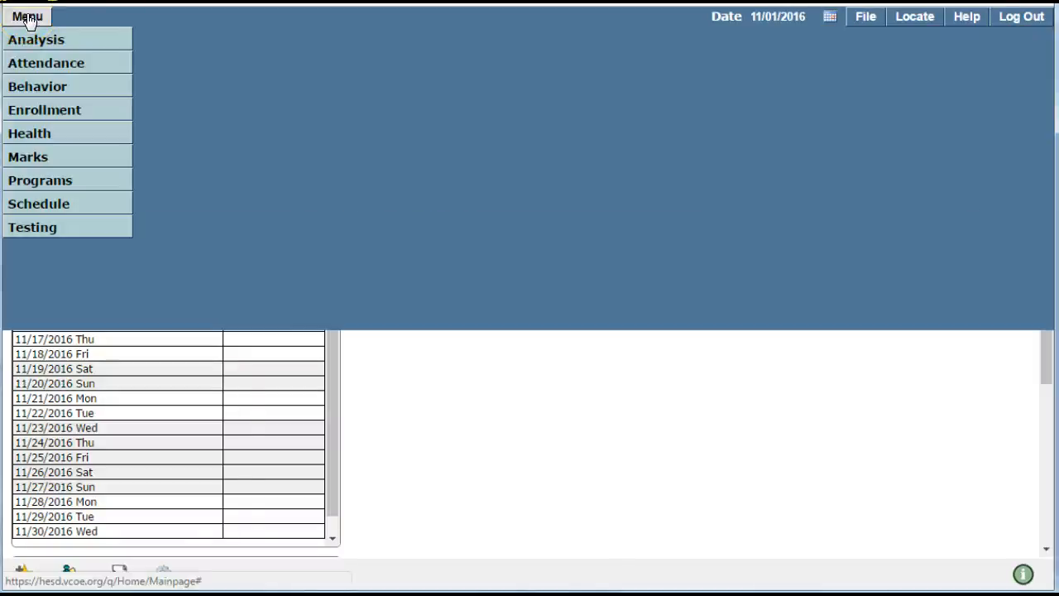
left_click(29, 39)
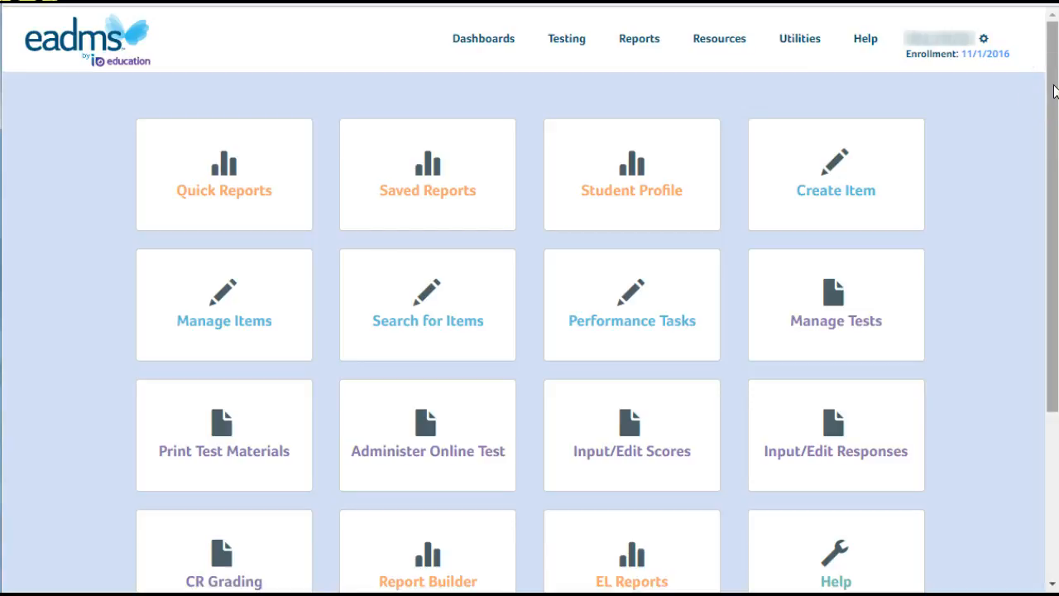
Look over the EADMS home page tiles and open the My Home Page Tile Manager.
left_click_drag(1054, 91, 1027, 251)
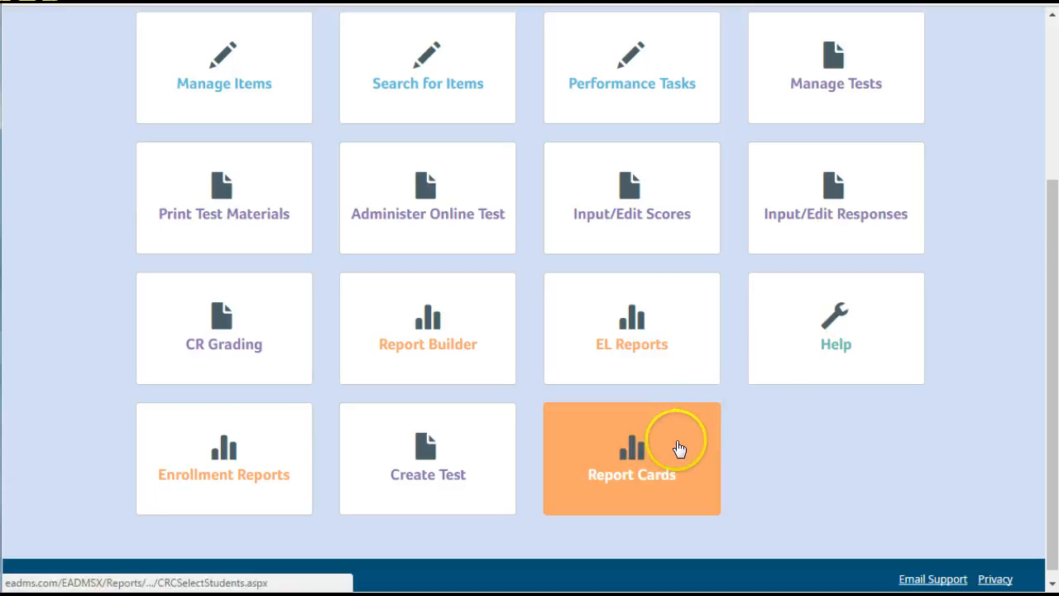
left_click_drag(1050, 344, 1055, 182)
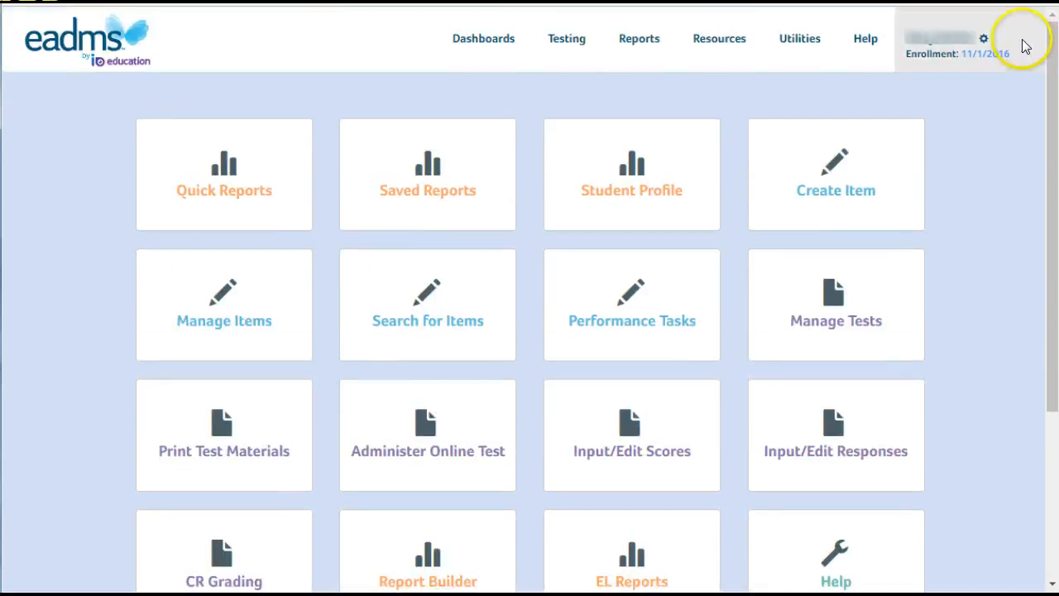
left_click(984, 42)
left_click(959, 90)
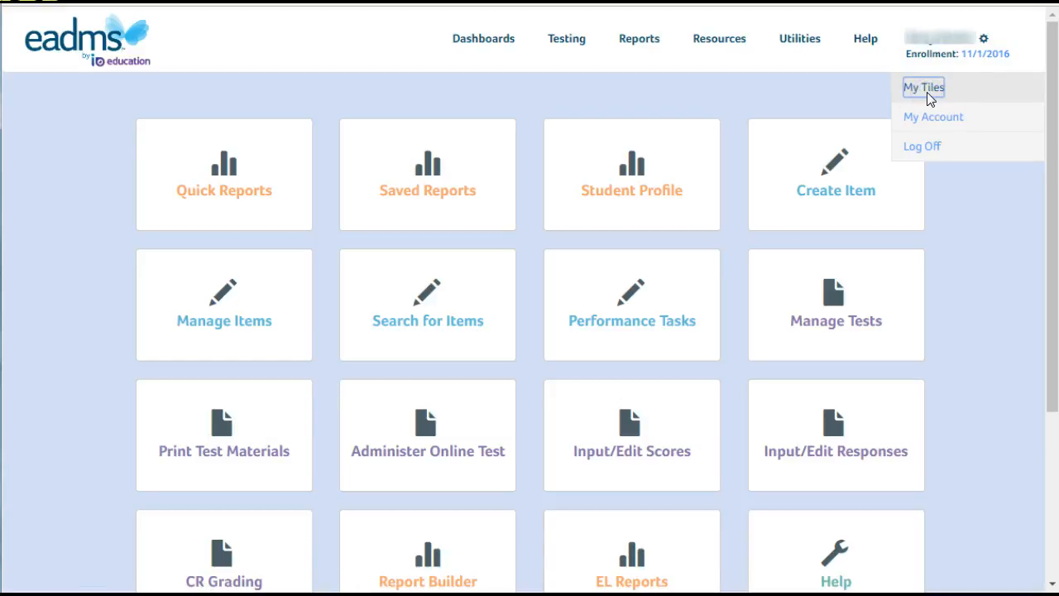
left_click(931, 96)
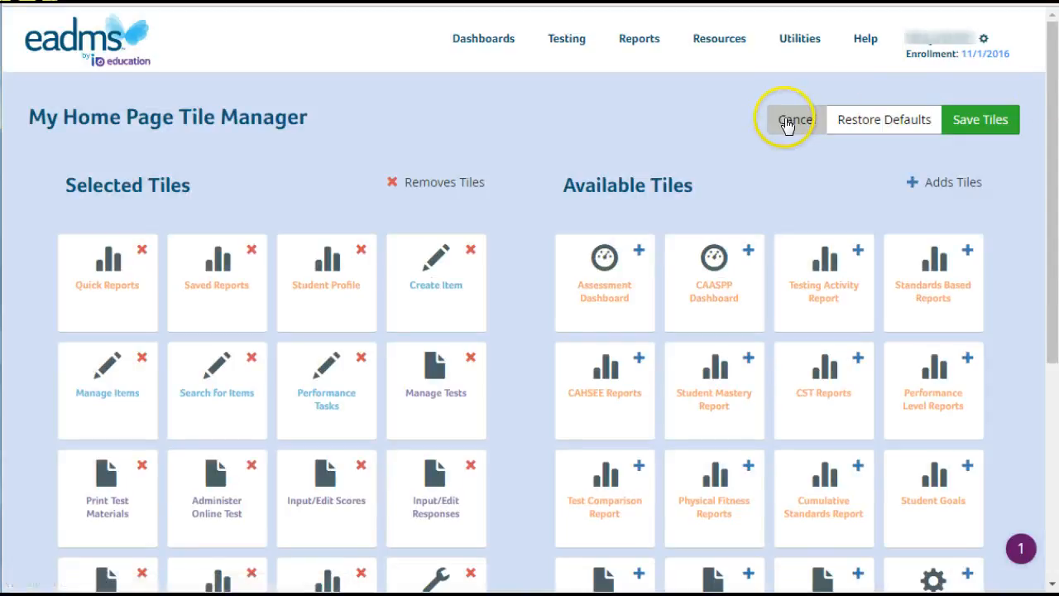
Move the Report Cards tile ahead of the Help tile in the selected tiles and save the tile arrangement.
left_click_drag(1034, 87, 1033, 190)
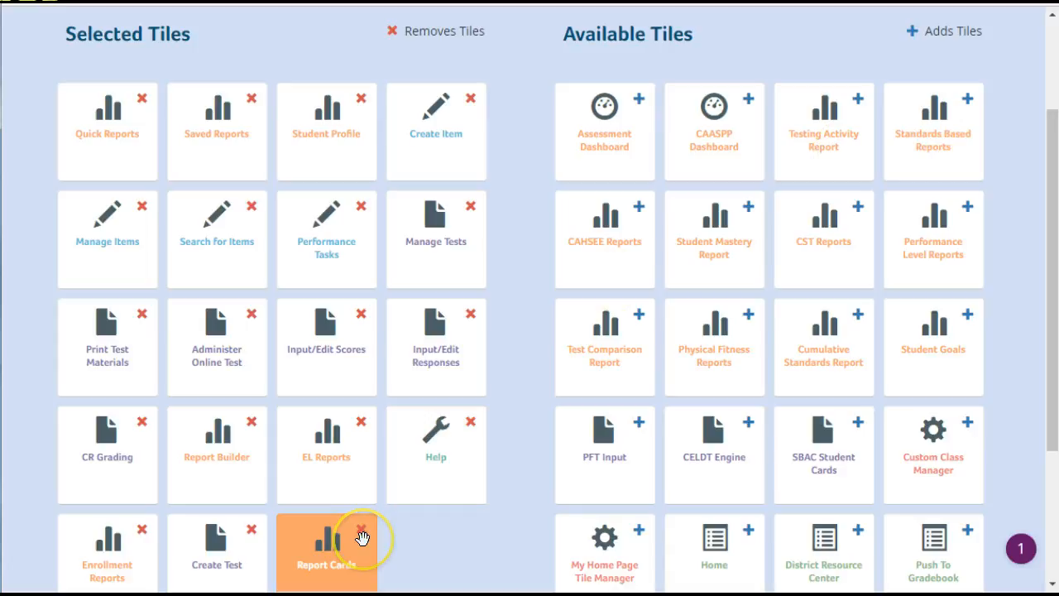
left_click_drag(361, 538, 449, 555)
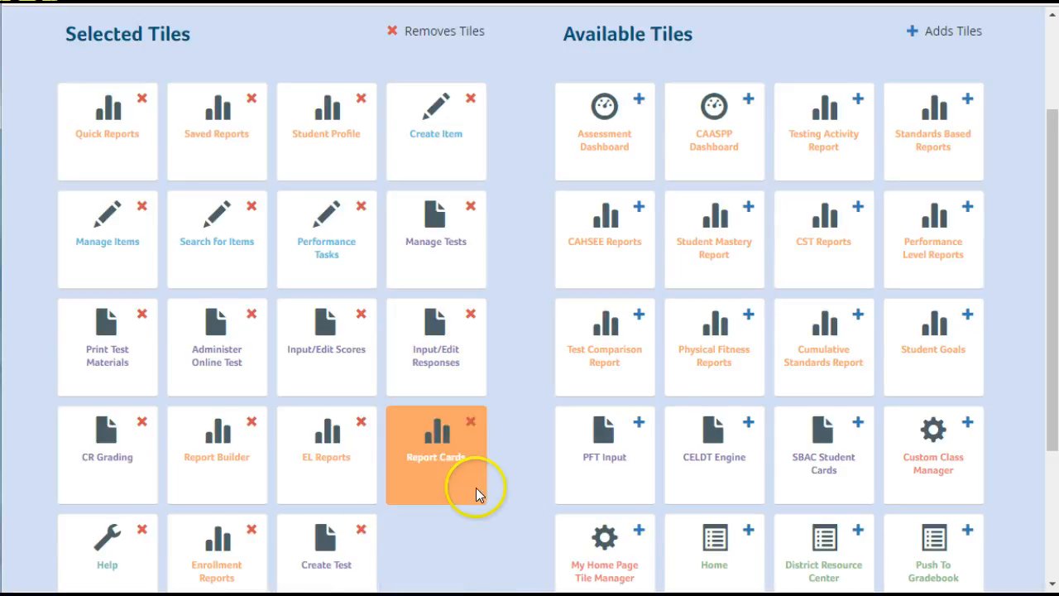
scroll(714, 314, "up", 3)
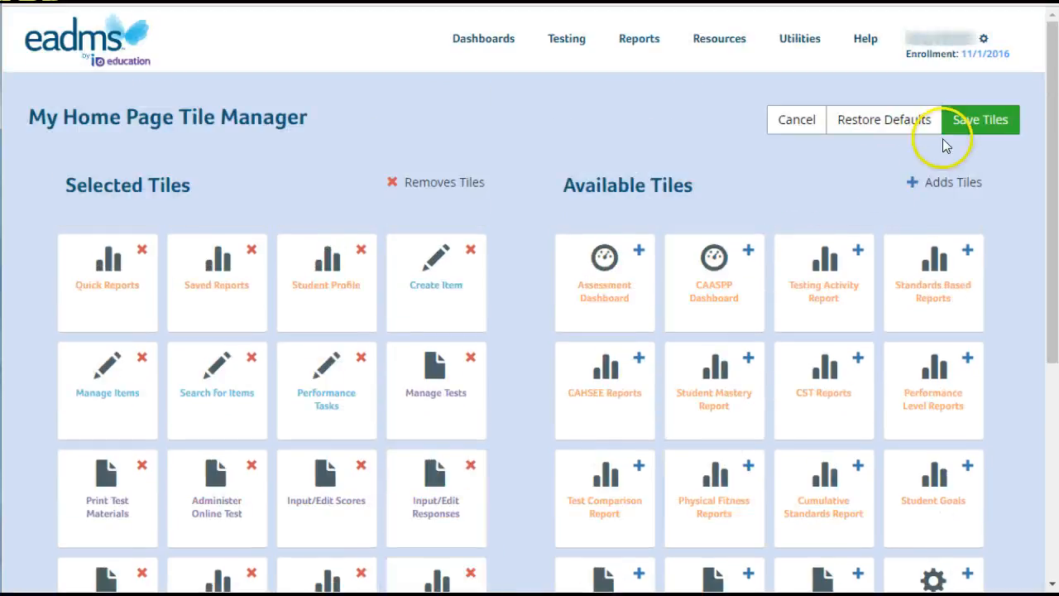
left_click(993, 121)
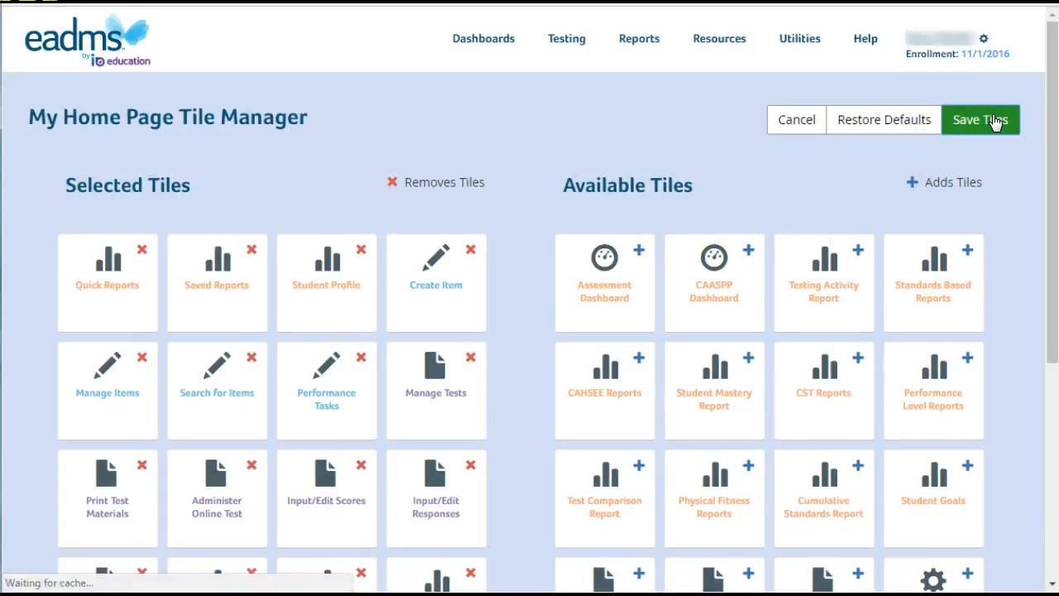
Open Report Cards from the home page tiles to reach its student selection page.
left_click_drag(1054, 69, 1040, 251)
left_click(803, 325)
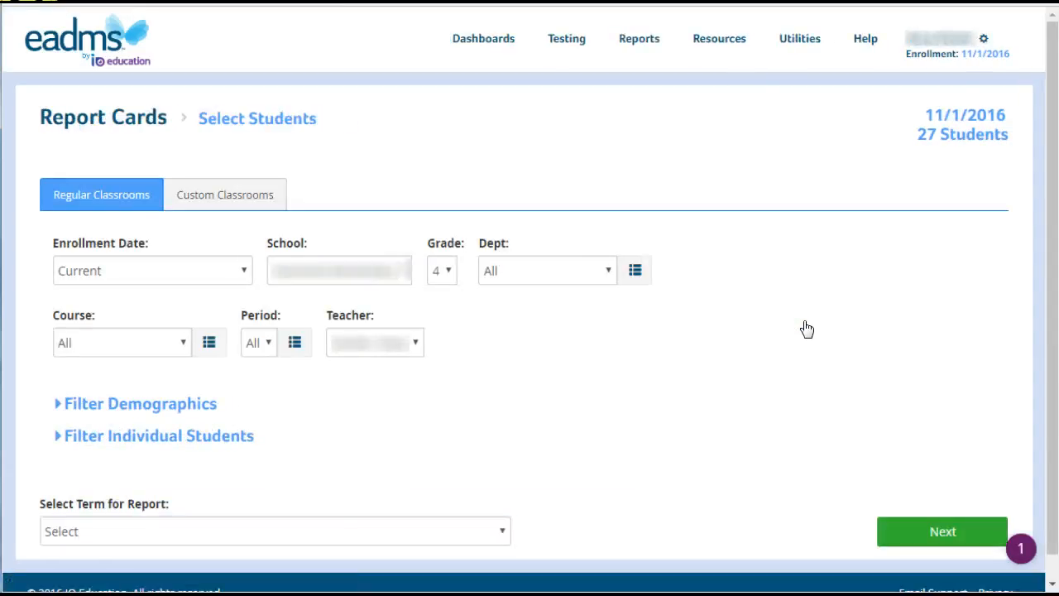
left_click_drag(803, 323, 1045, 212)
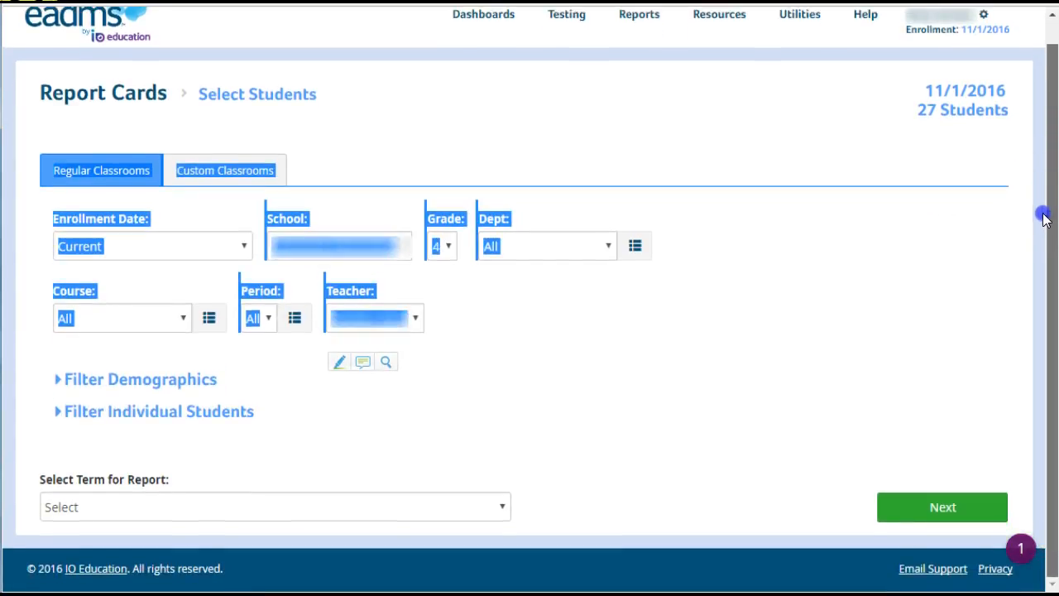
Examine the available enrollment date options for regular classrooms, leaving the enrollment date at Current.
left_click(245, 245)
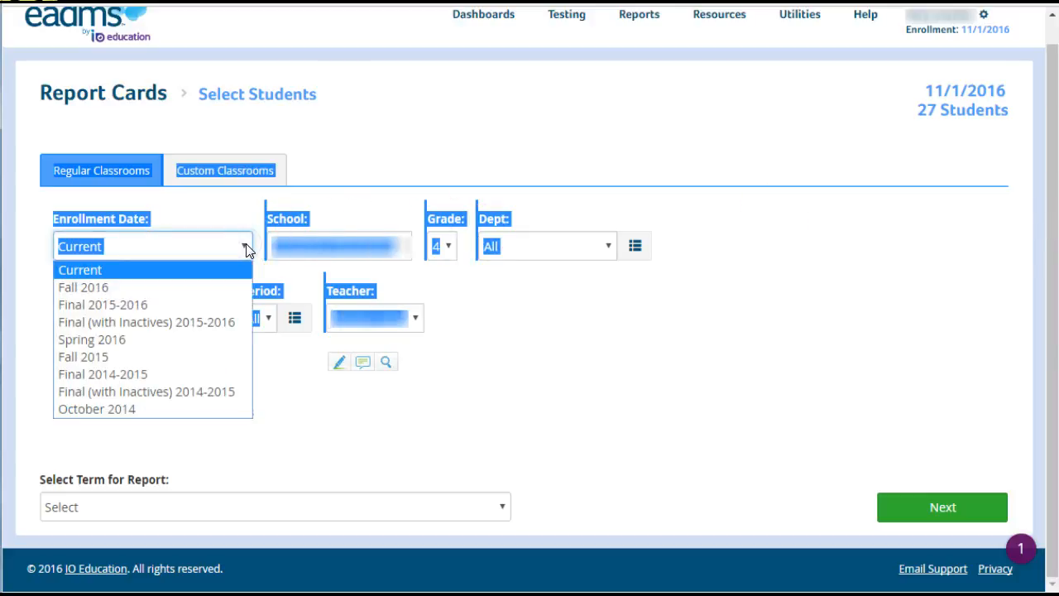
left_click(503, 355)
left_click(537, 355)
left_click(106, 172)
left_click(233, 258)
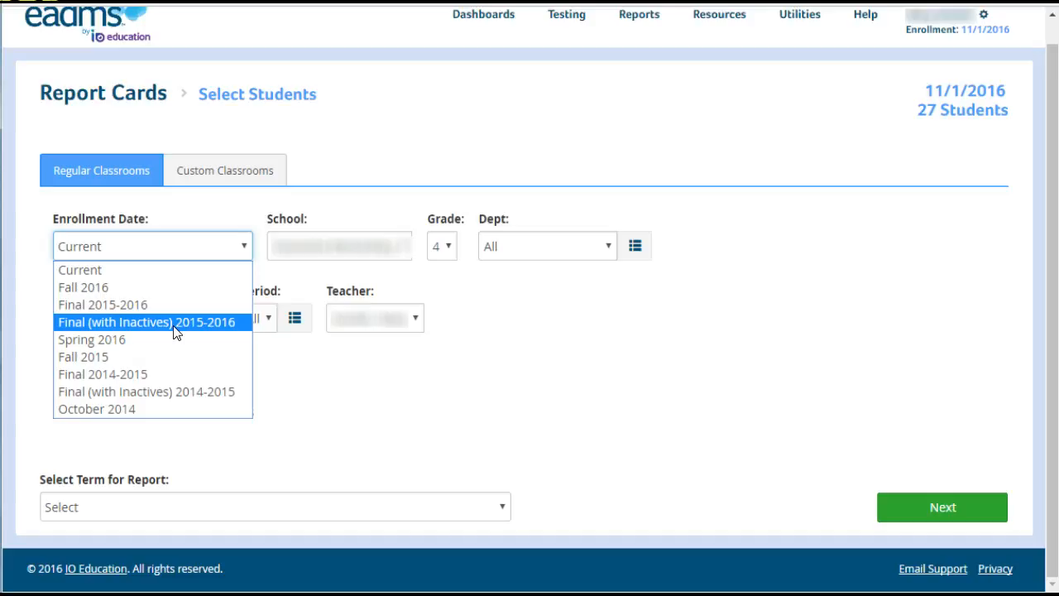
left_click(227, 246)
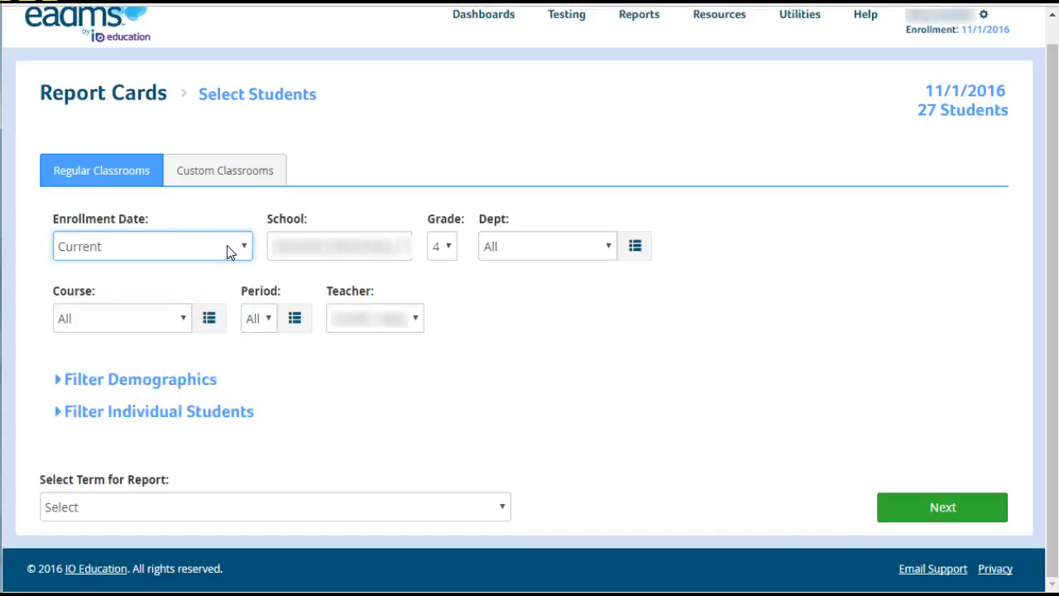
left_click(227, 246)
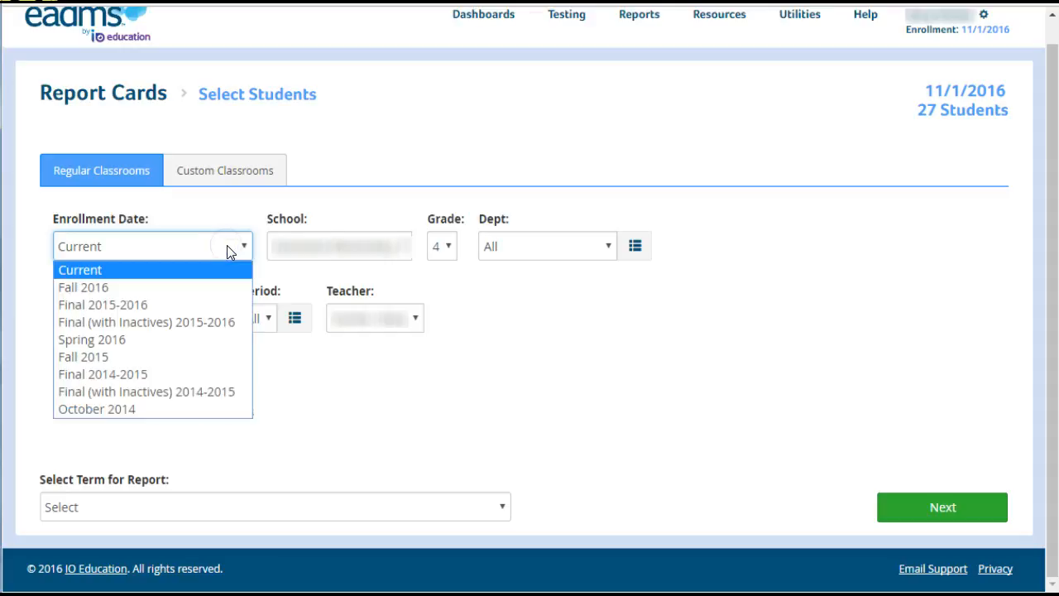
left_click(227, 246)
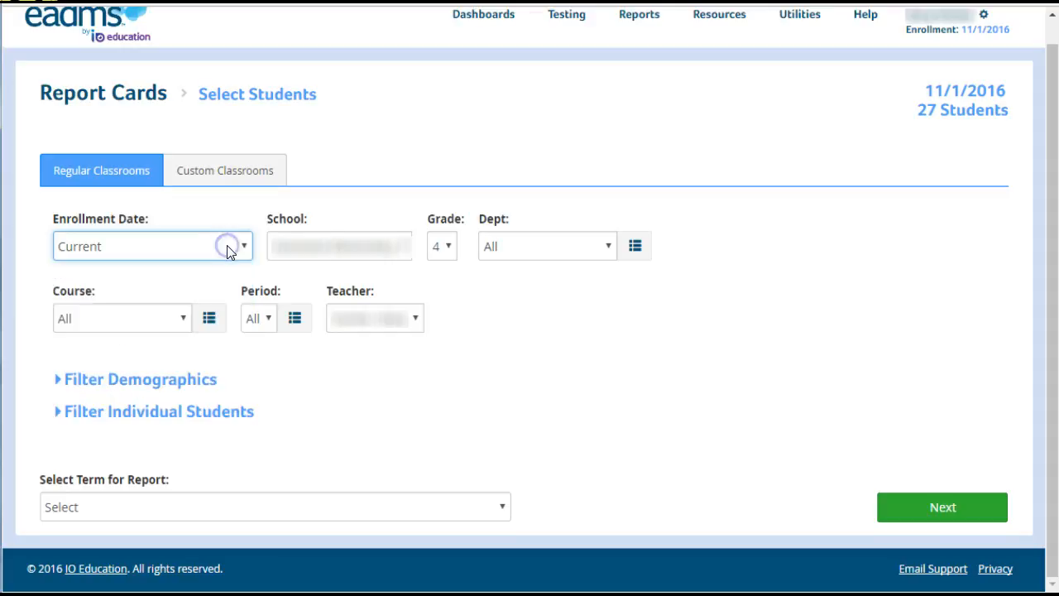
Choose Trimester 1 as the report term and open grade entry by student for the selected classroom.
left_click(487, 509)
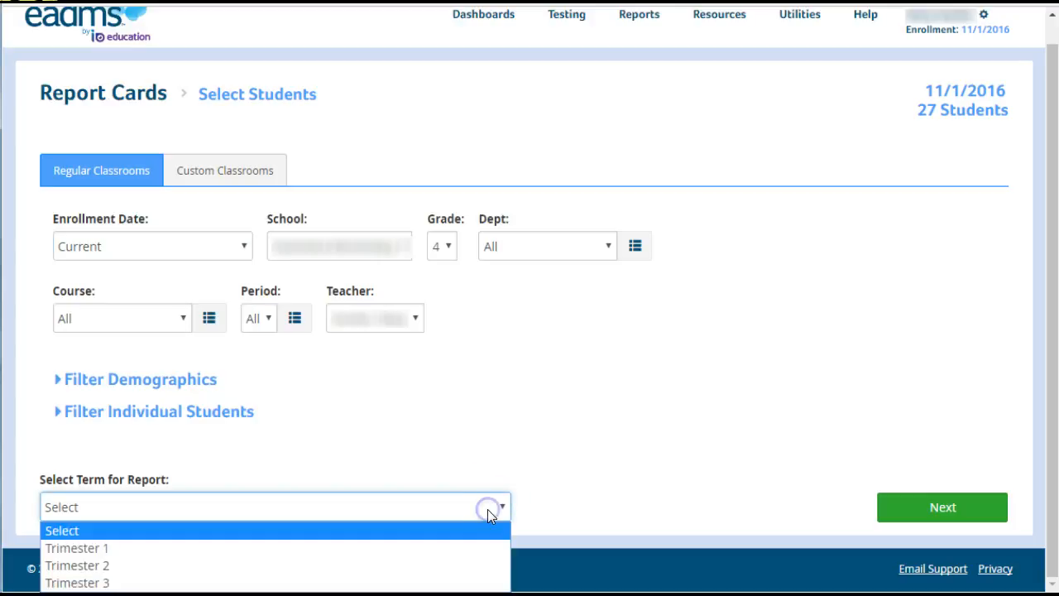
left_click(451, 553)
left_click(947, 512)
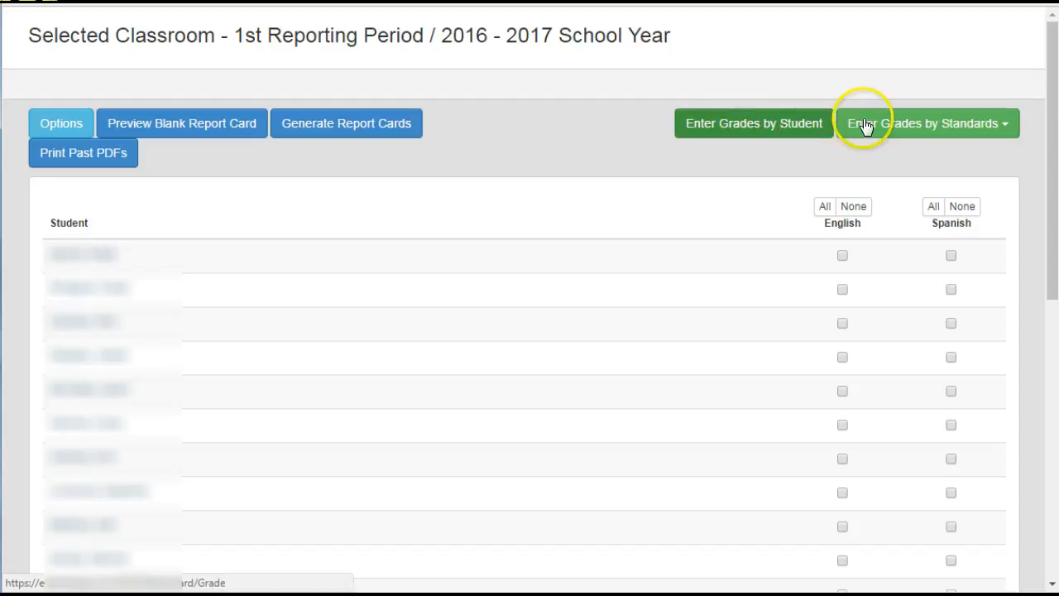
left_click(810, 122)
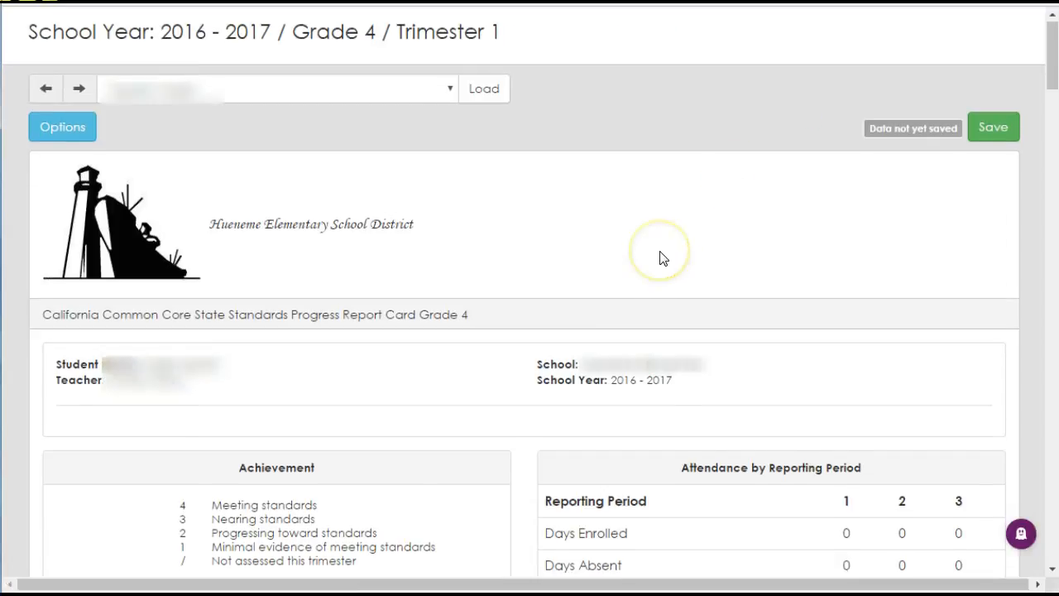
Set the reporting period 1 grade for "Know and apply grade-level phonics and word analysis skills" to 4.
scroll(662, 255, "down", 6)
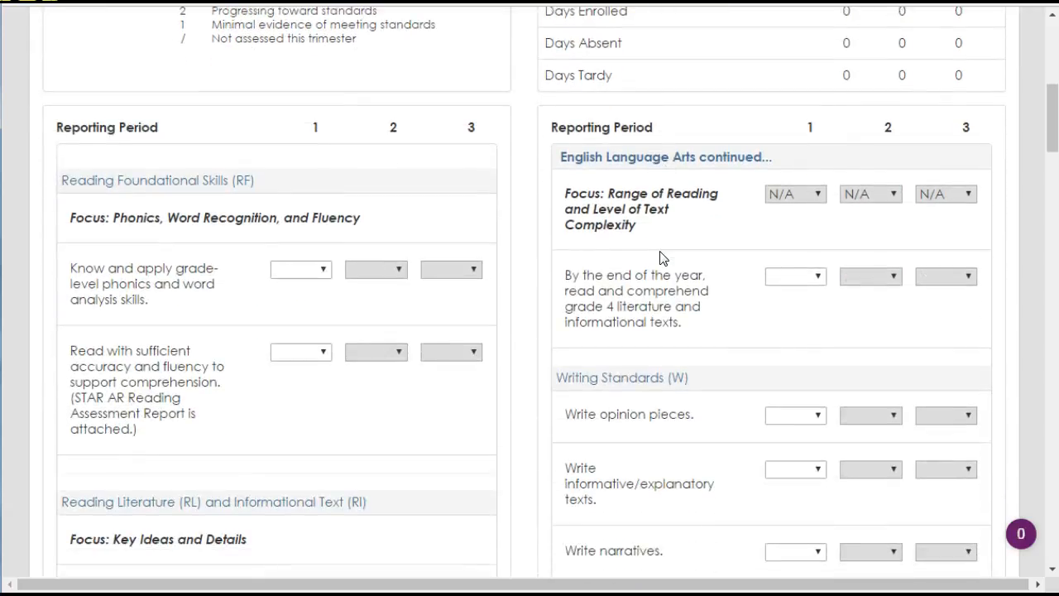
left_click(305, 270)
left_click(305, 267)
scroll(501, 253, "up", 6)
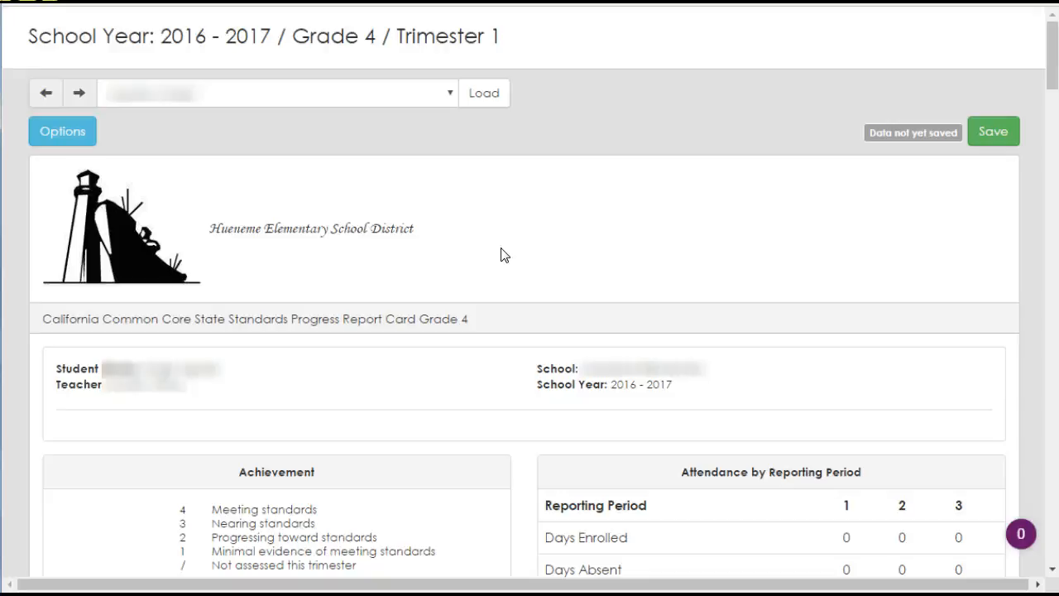
scroll(501, 253, "down", 5)
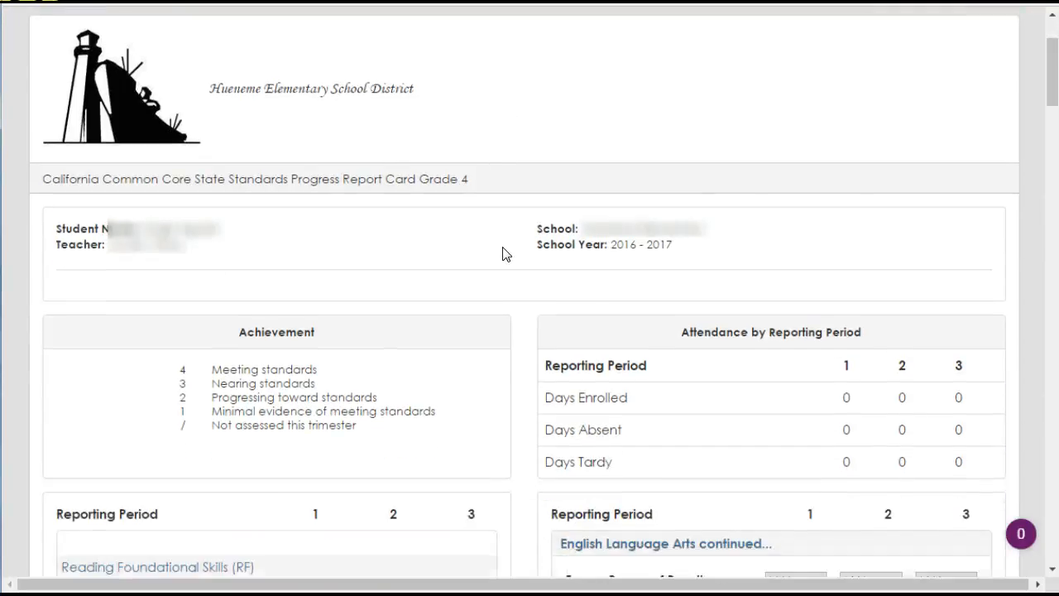
left_click(393, 327)
left_click(288, 418)
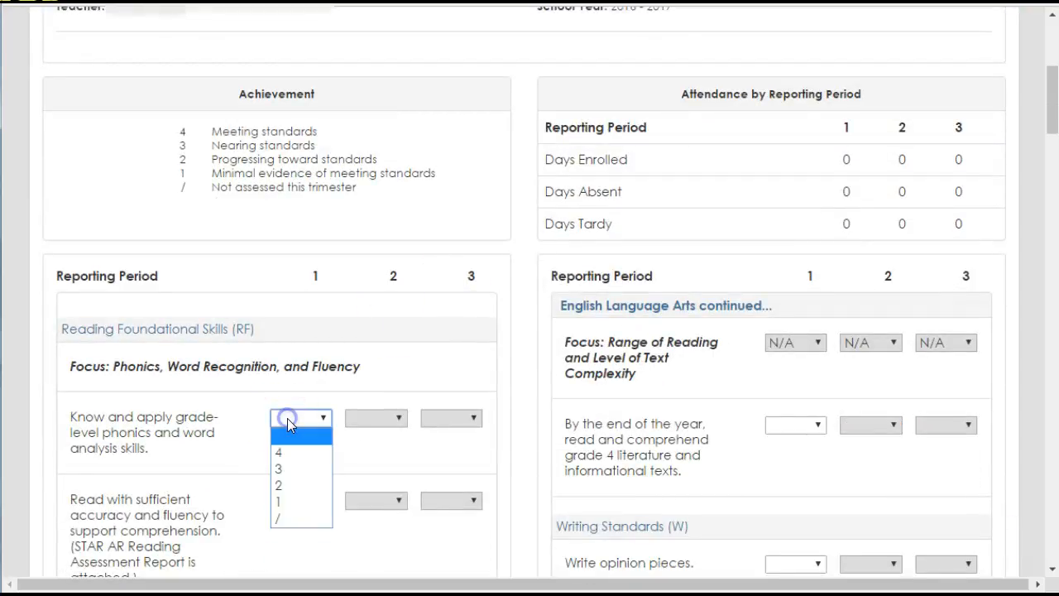
left_click(283, 453)
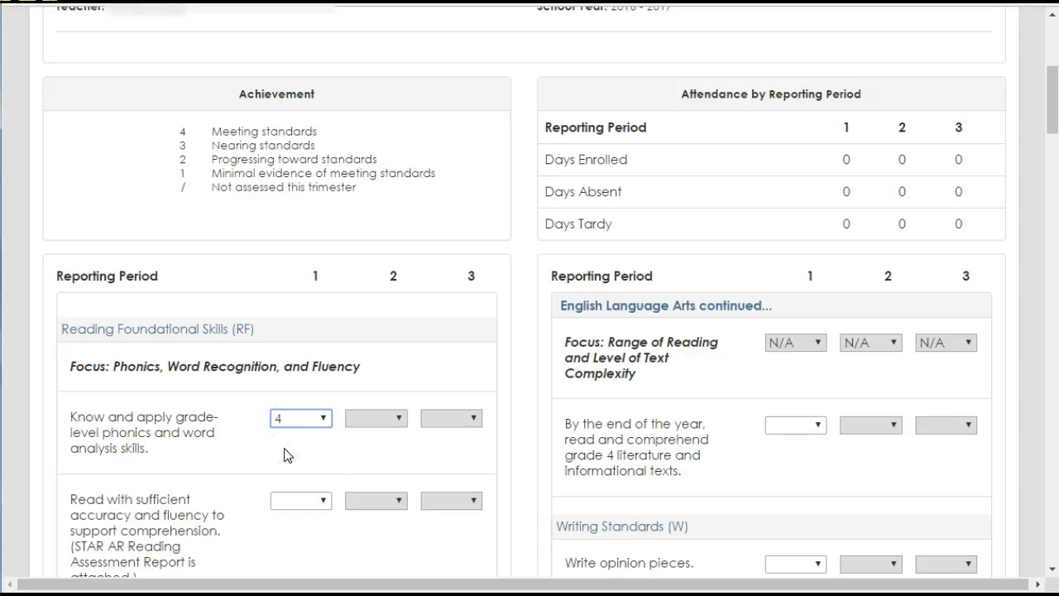
Set the reporting period 1 grades for Literature and Informational Text under Key Ideas and Details to 4.
key("Tab")
key("Tab")
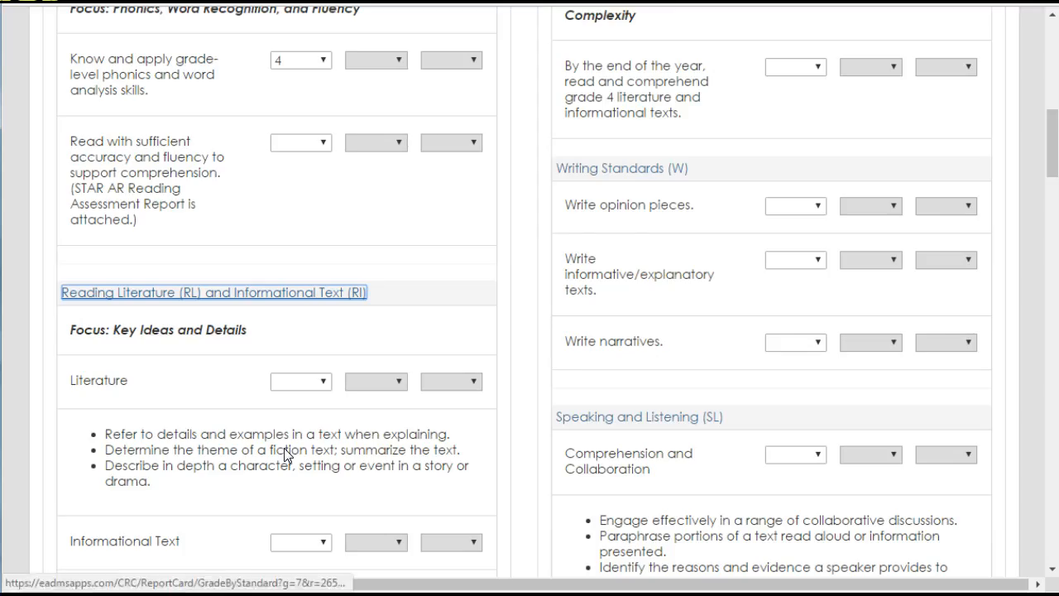
key("Tab")
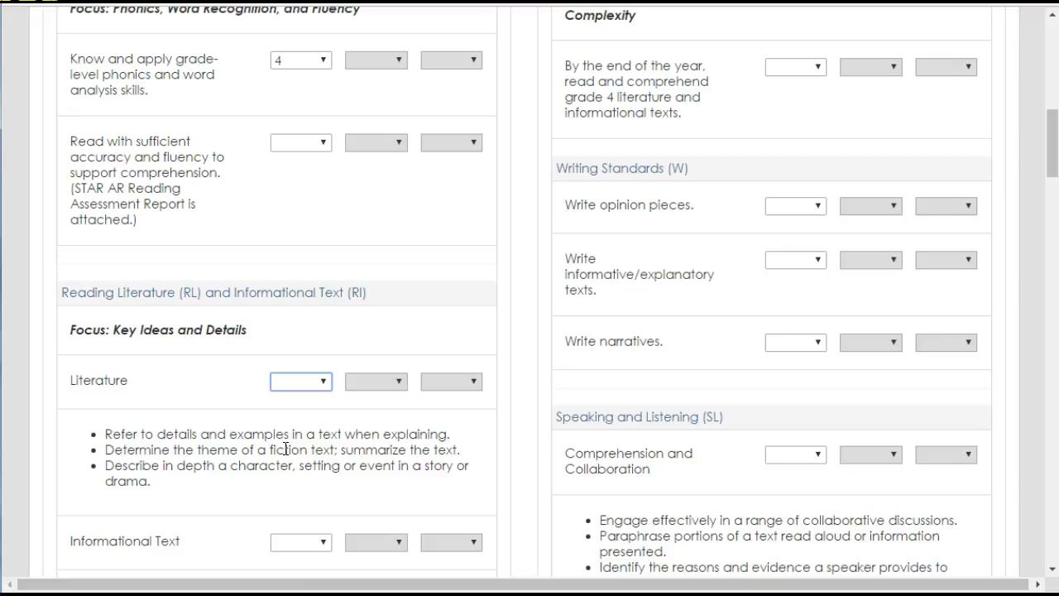
key("4")
key("Tab")
key("4")
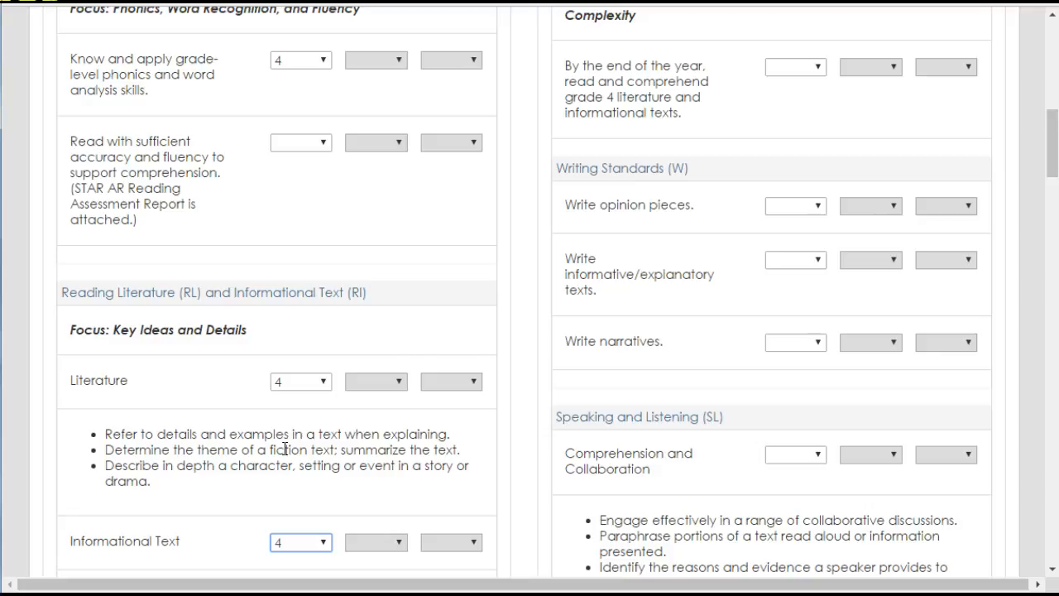
Clear the reporting period 1 grades for Informational Text, Literature, and the phonics and word analysis standard.
left_click(278, 542)
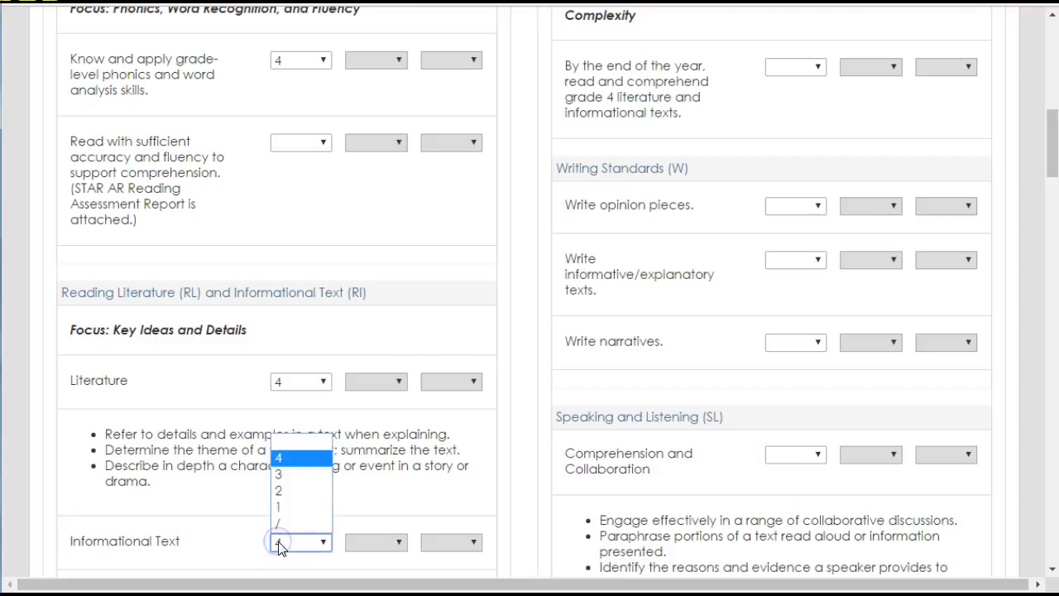
left_click(296, 442)
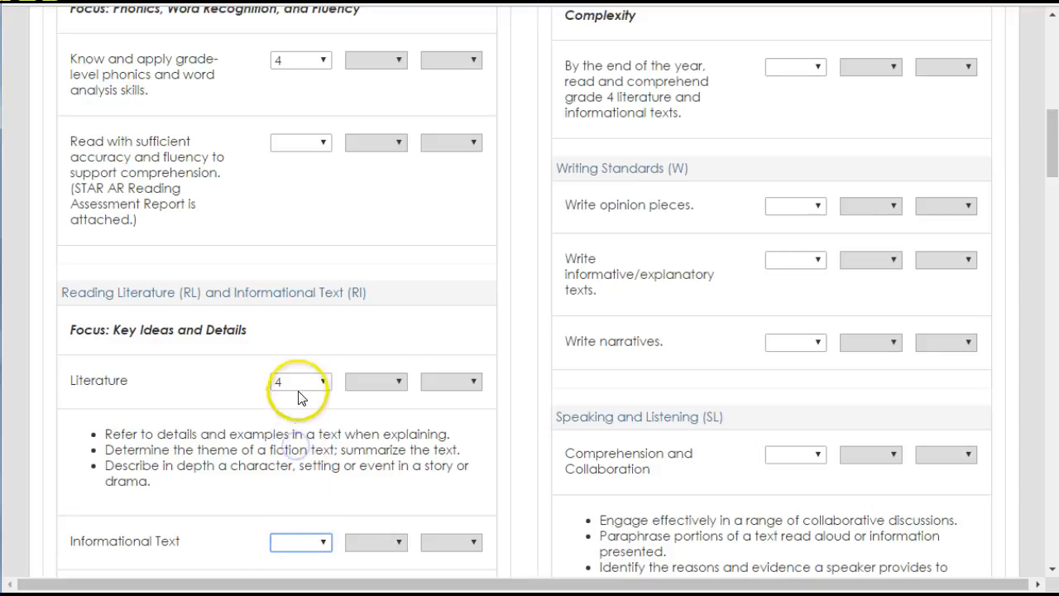
left_click(300, 381)
left_click(297, 434)
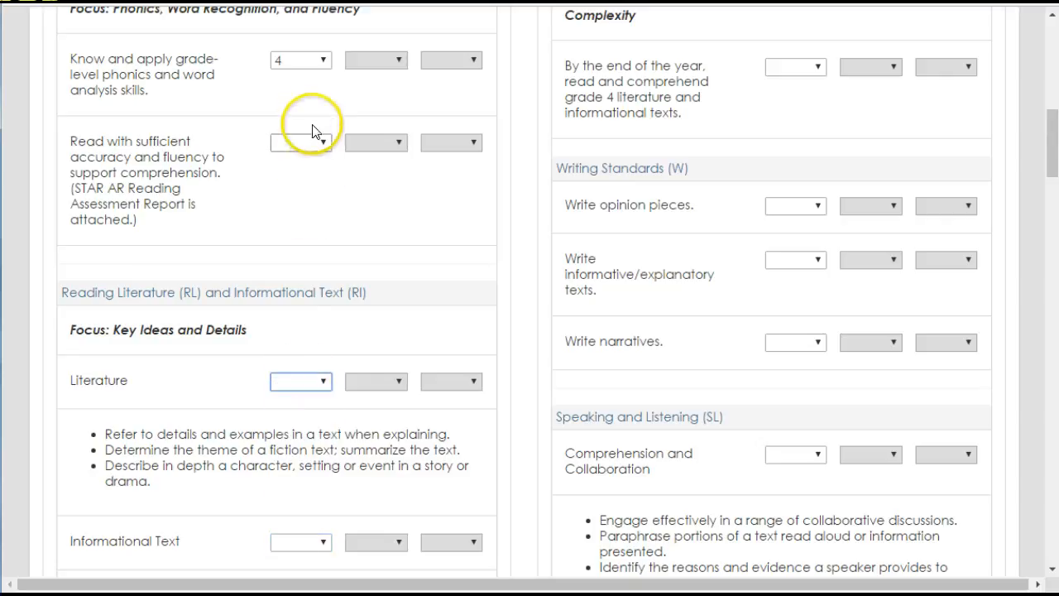
left_click(308, 60)
left_click(299, 77)
Save the current student's Grade 4 Trimester 1 report card.
scroll(304, 130, "up", 3)
scroll(305, 133, "up", 5)
scroll(309, 136, "up", 1)
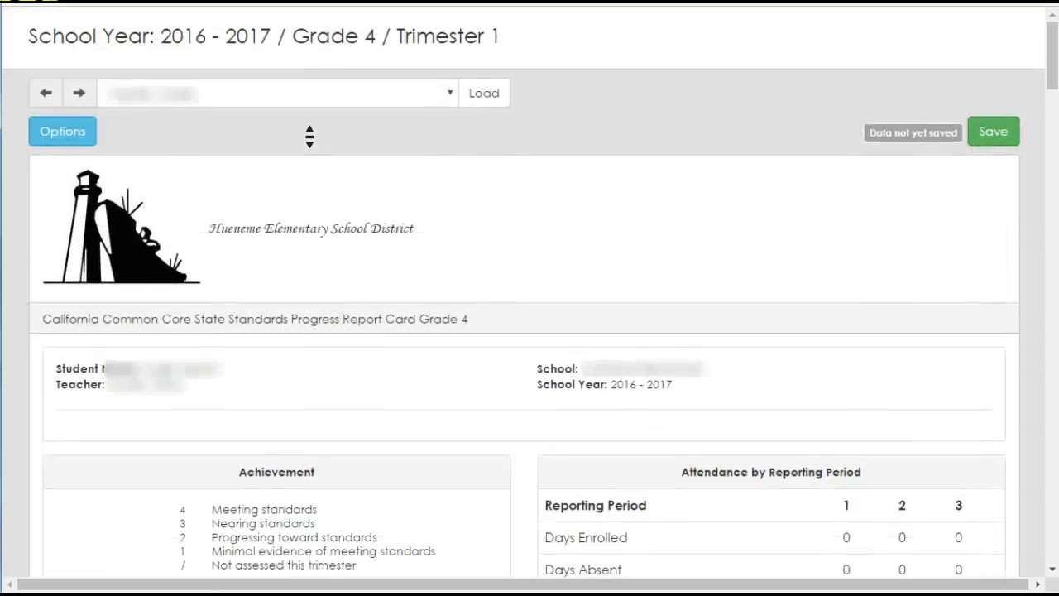
left_click(331, 137)
left_click(989, 143)
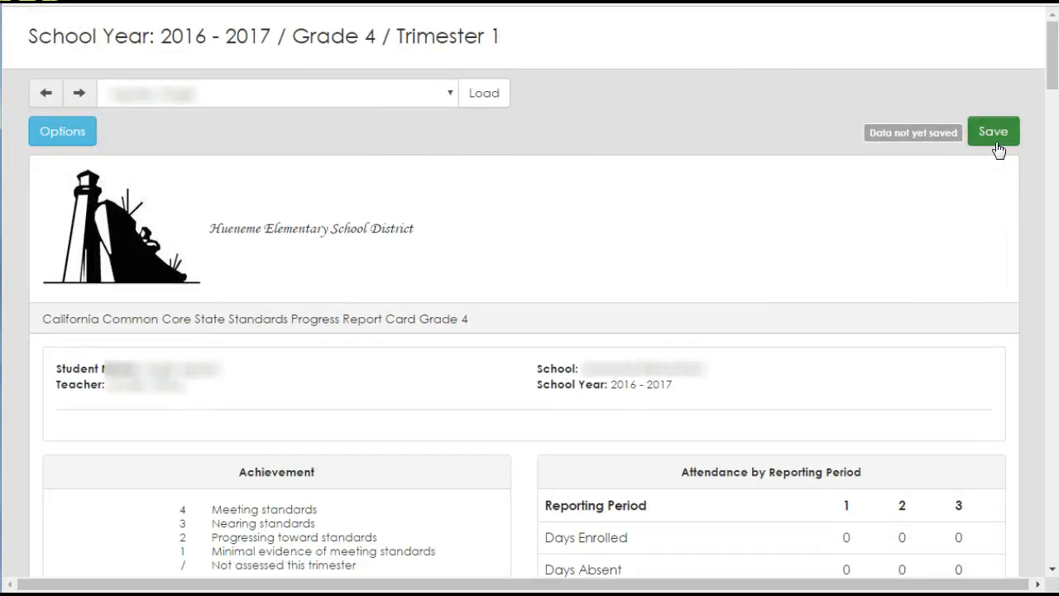
left_click(993, 136)
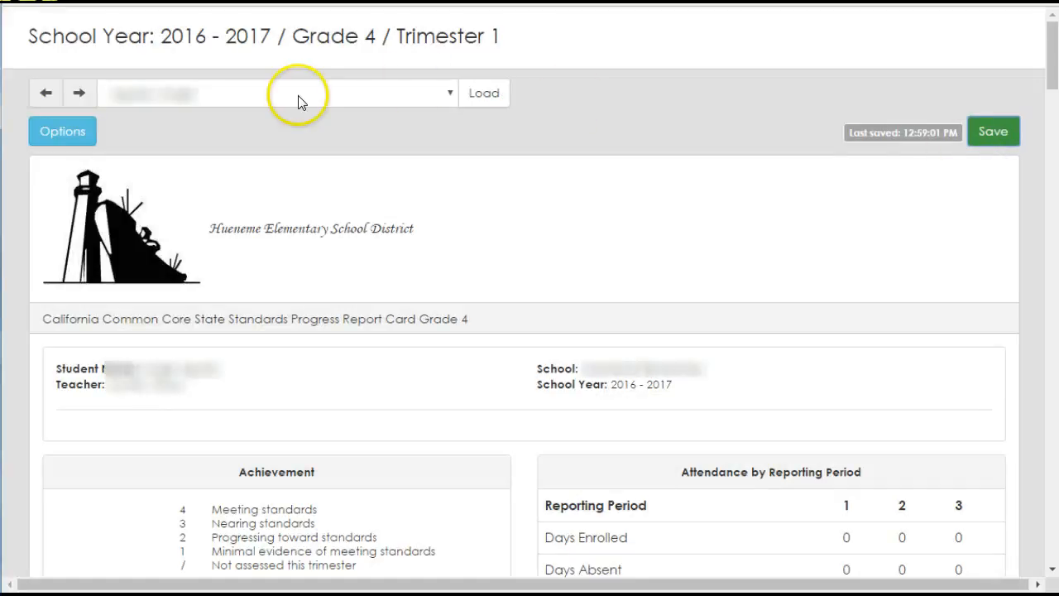
Load the report card of the second student in the class list.
left_click(451, 95)
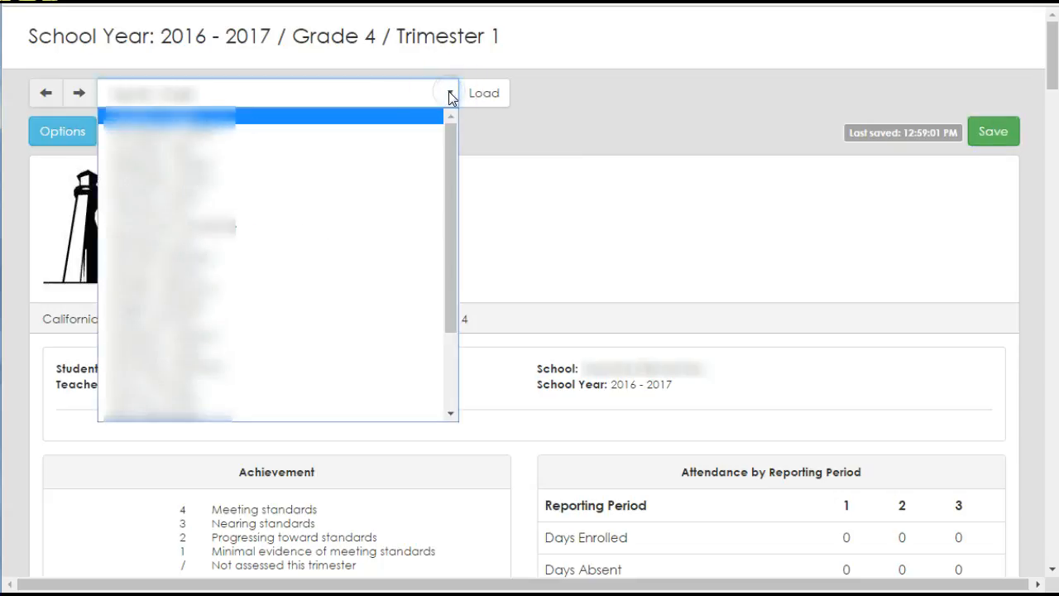
left_click(411, 132)
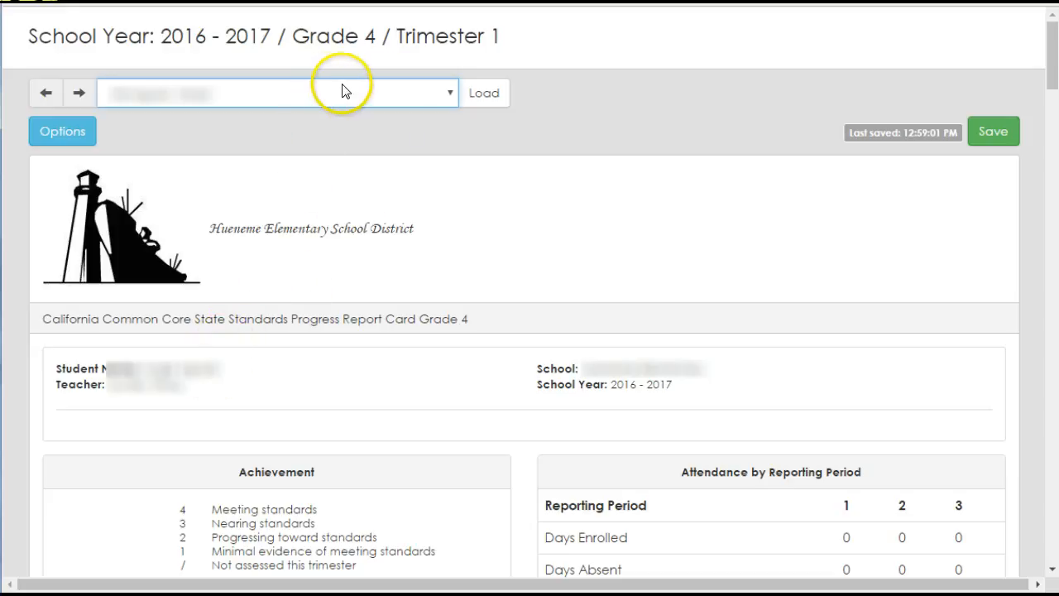
left_click(502, 107)
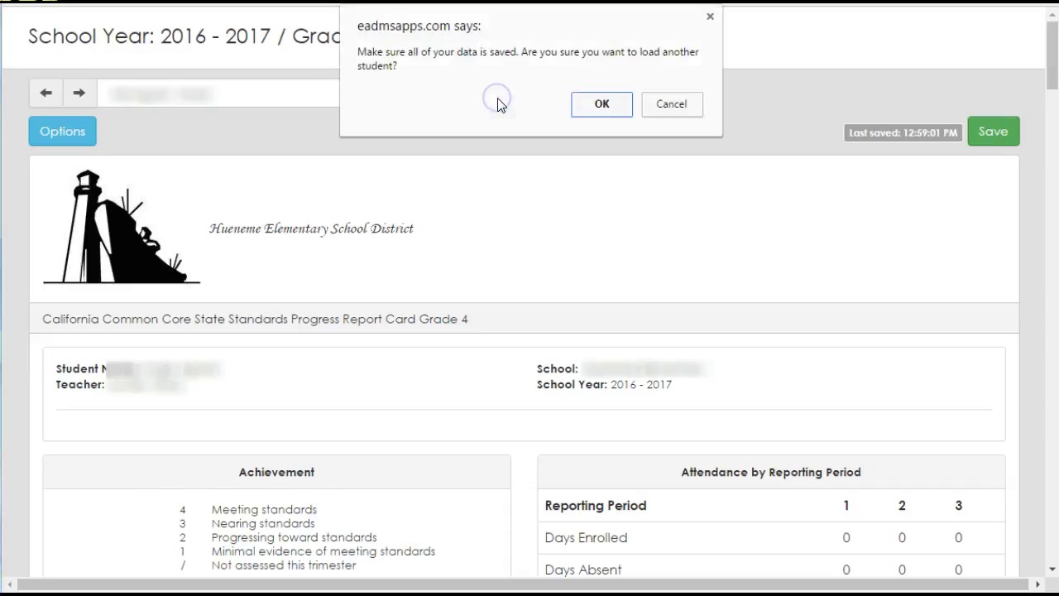
left_click(593, 112)
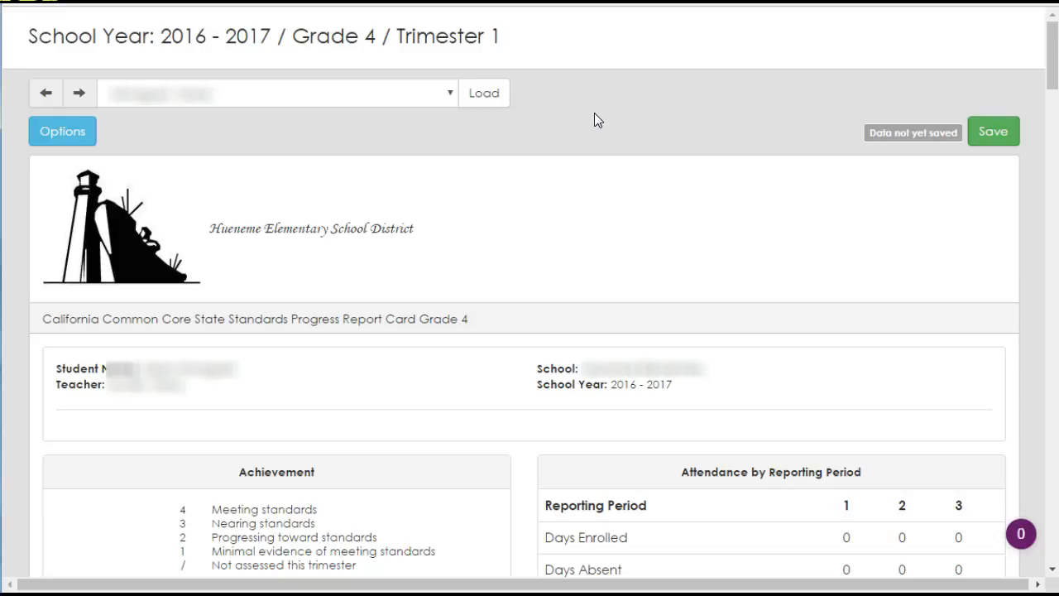
Try to load the report card of the sixth student in the class list.
left_click(269, 94)
left_click(251, 185)
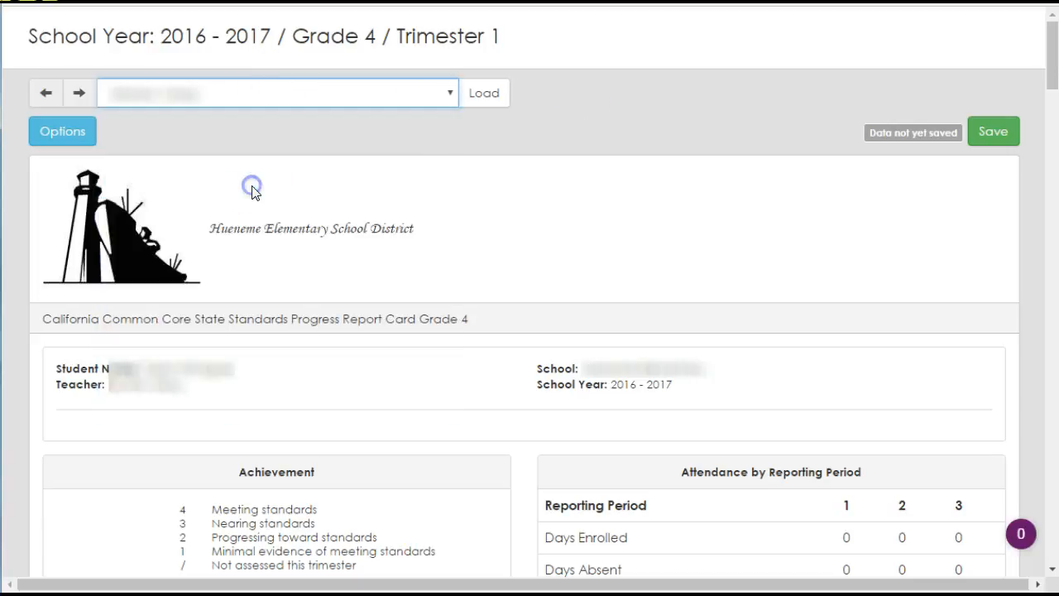
left_click(468, 97)
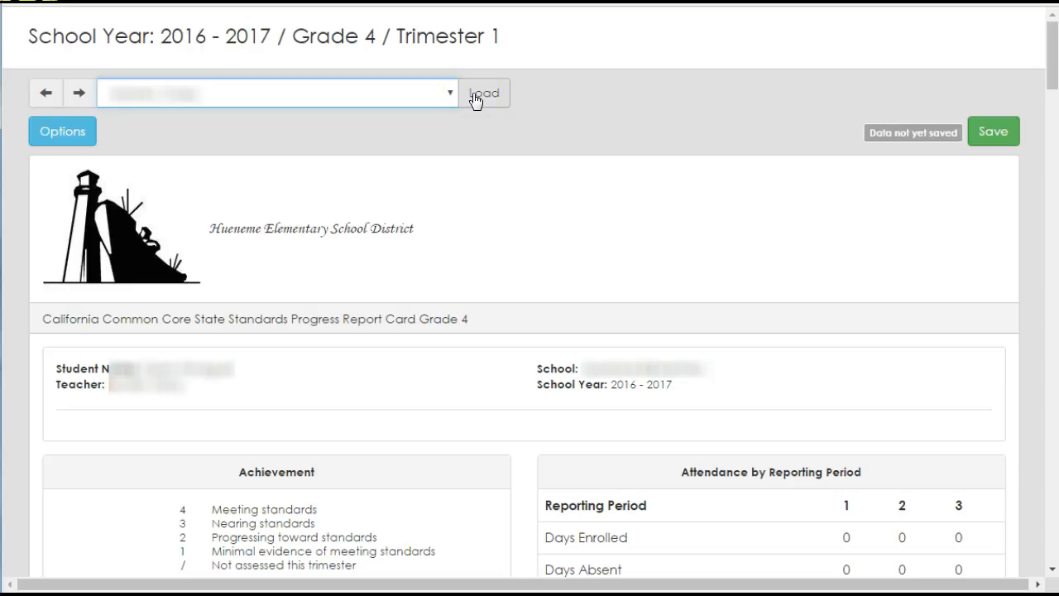
key("alt+Down")
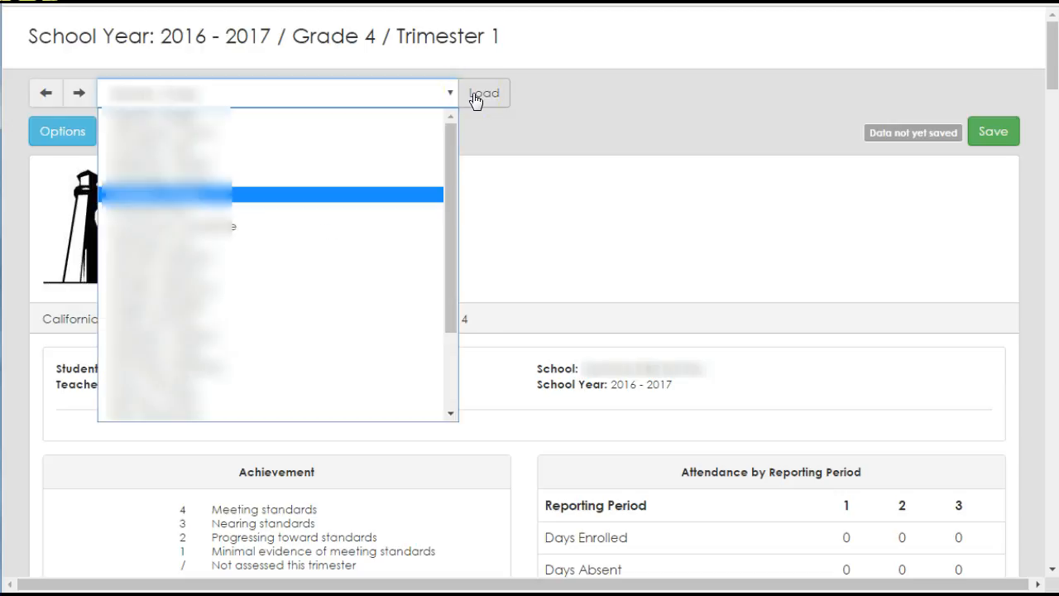
left_click(495, 105)
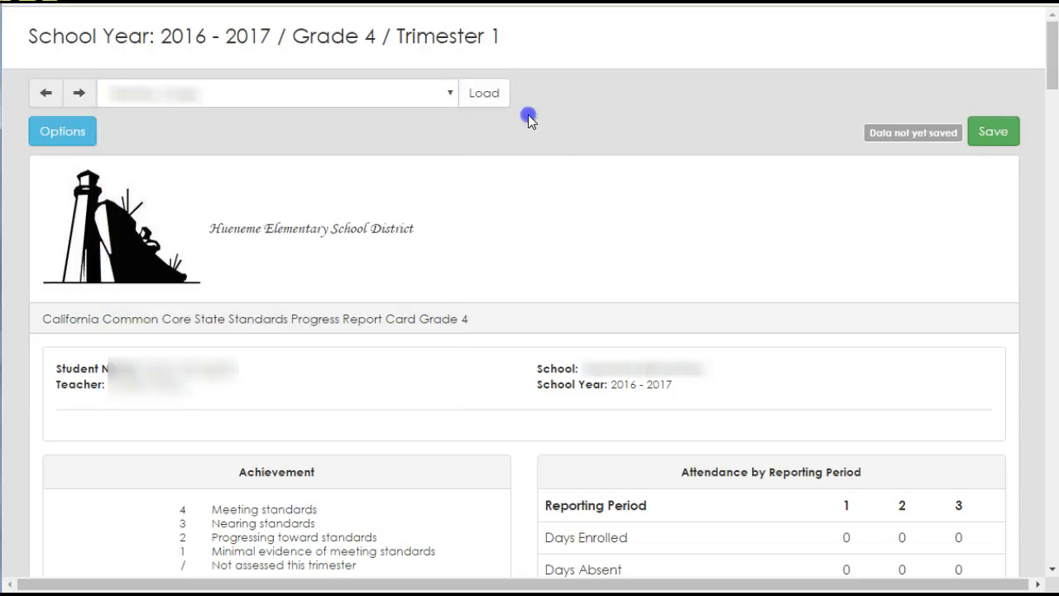
left_click(486, 110)
left_click(636, 172)
Go back to the previous student's report card and return to the following student's card.
left_click(45, 92)
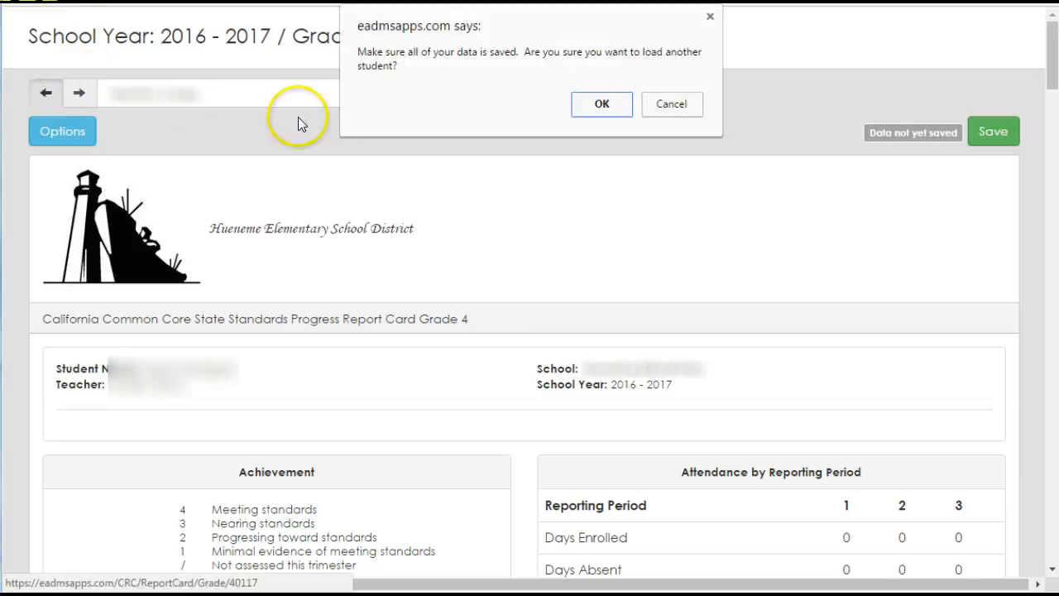
left_click(588, 107)
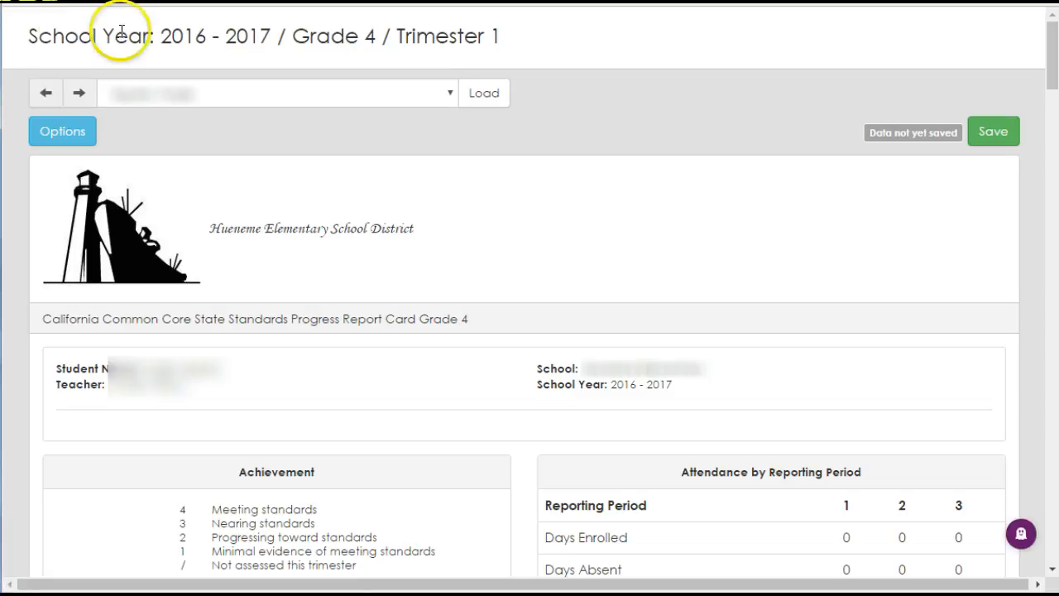
left_click(76, 93)
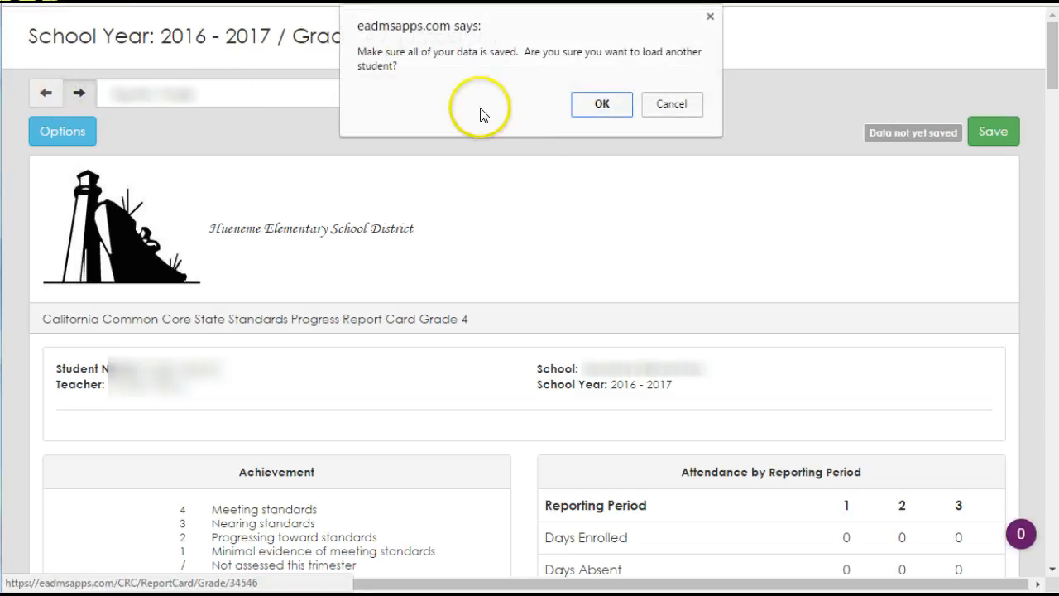
left_click(584, 109)
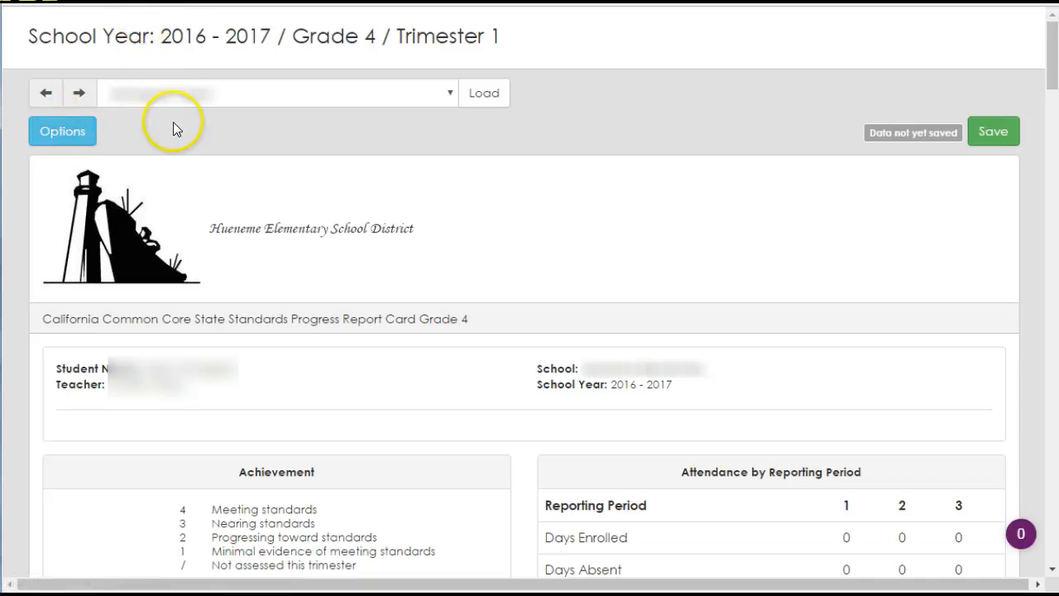
Return to the classroom's report cards page through the teacher options.
left_click(69, 131)
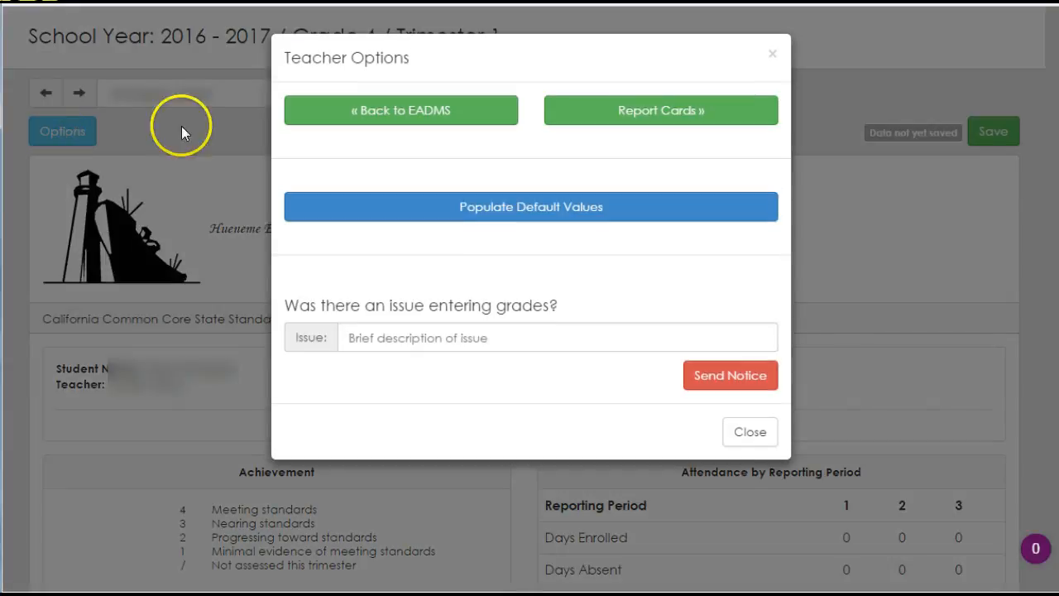
left_click(604, 115)
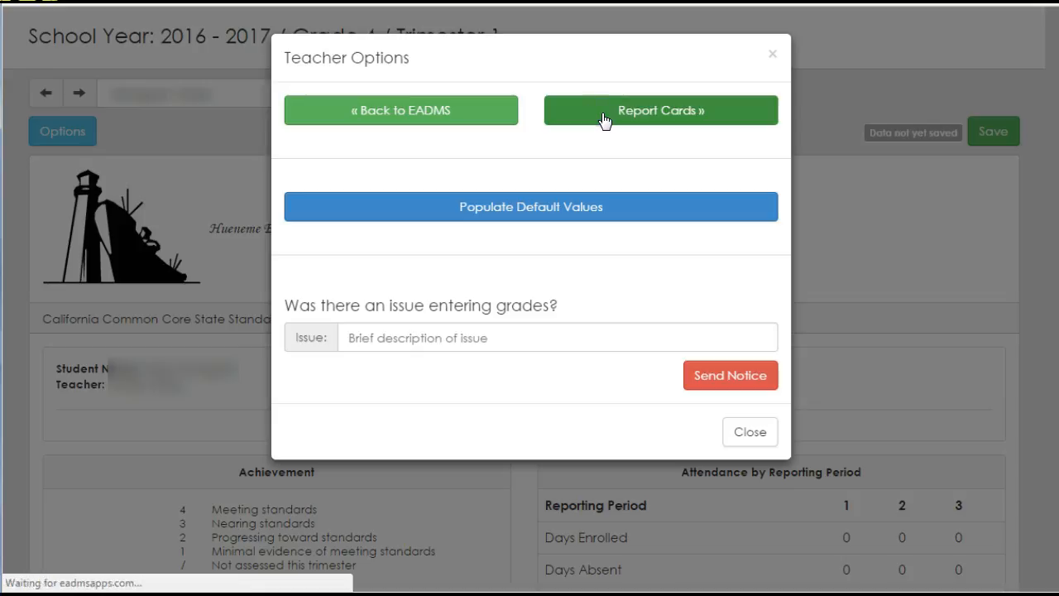
left_click(640, 111)
left_click(644, 114)
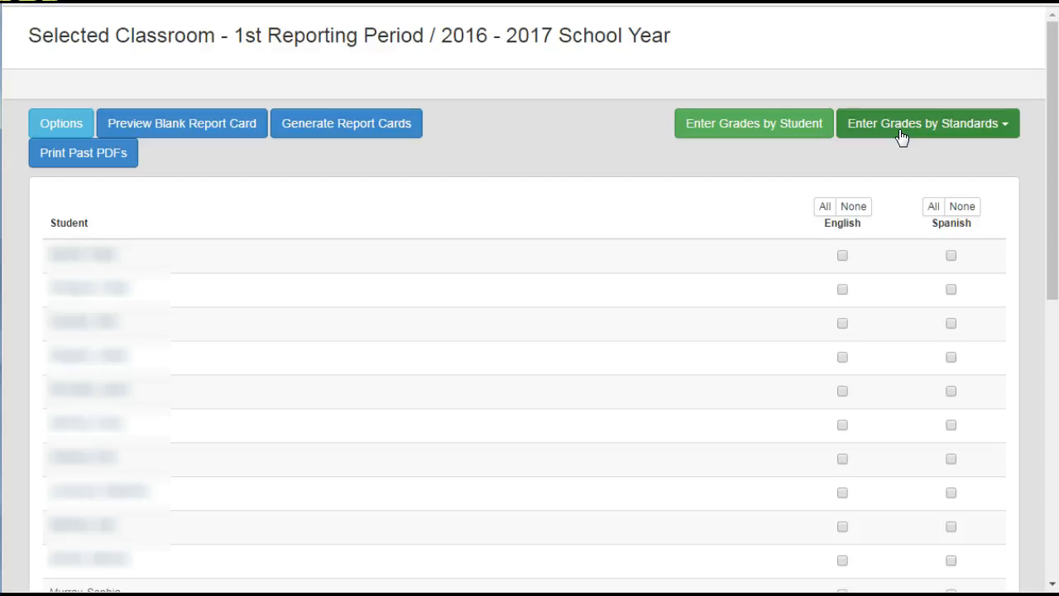
Open grade entry by standards for Grade 4.
left_click(902, 136)
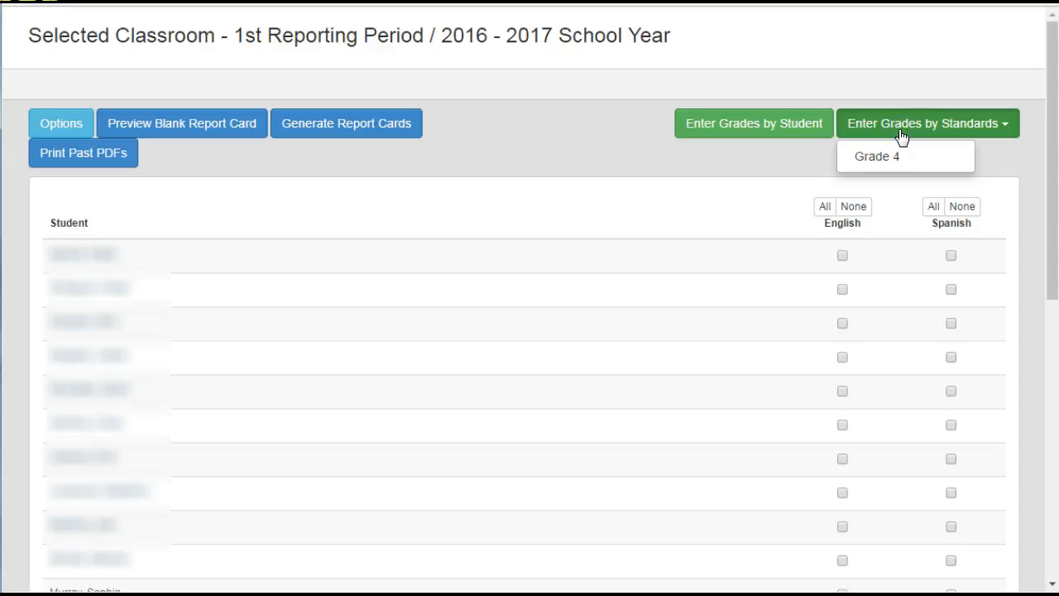
left_click(904, 132)
left_click(910, 130)
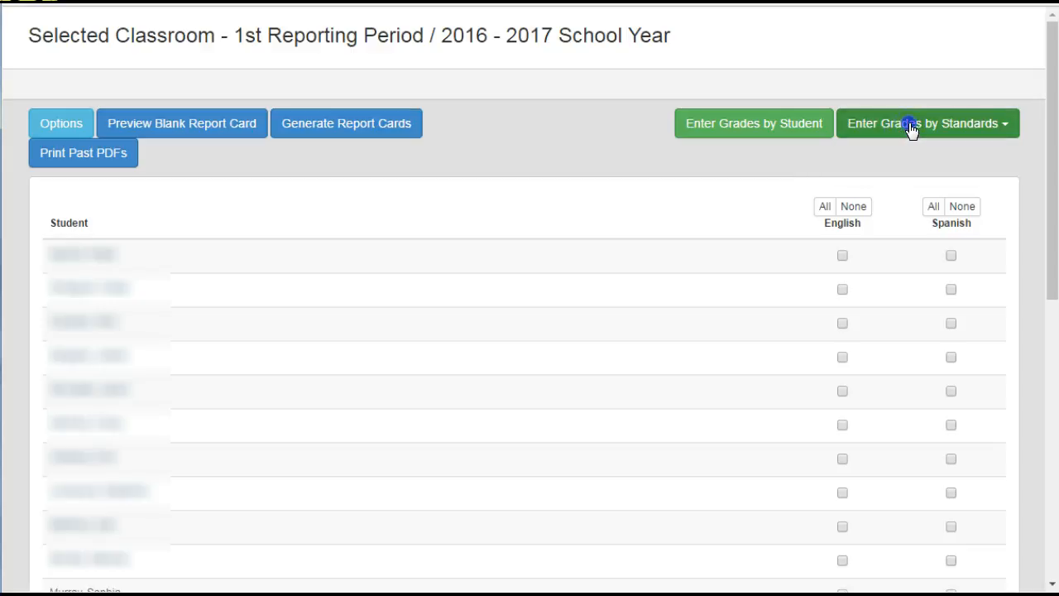
left_click(900, 156)
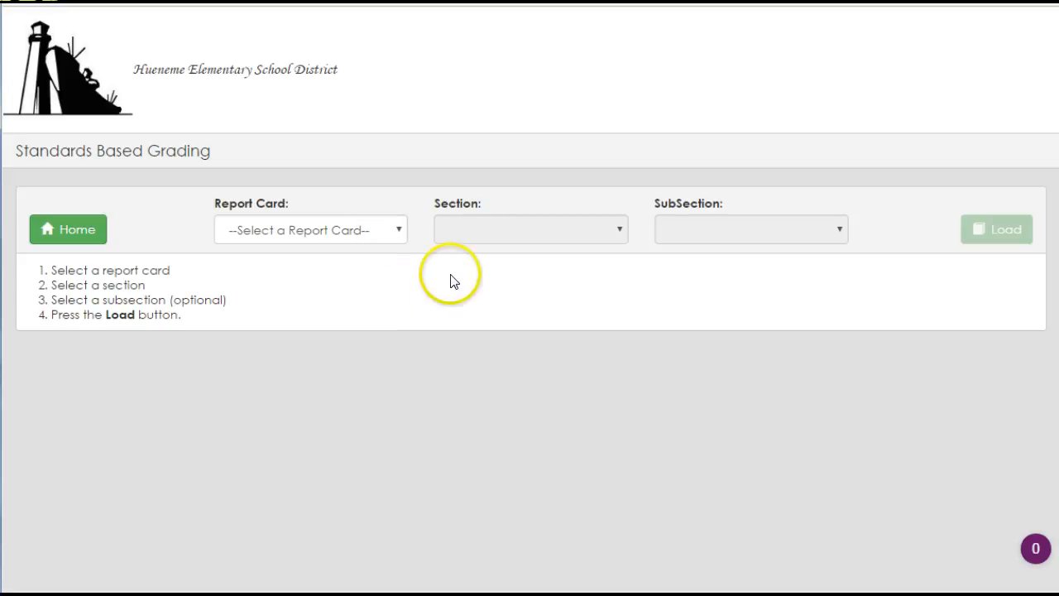
Choose the California Common Core State Standards Progress Report Card Grade 4 and its English Language Arts section for standards-based grading.
left_click(392, 231)
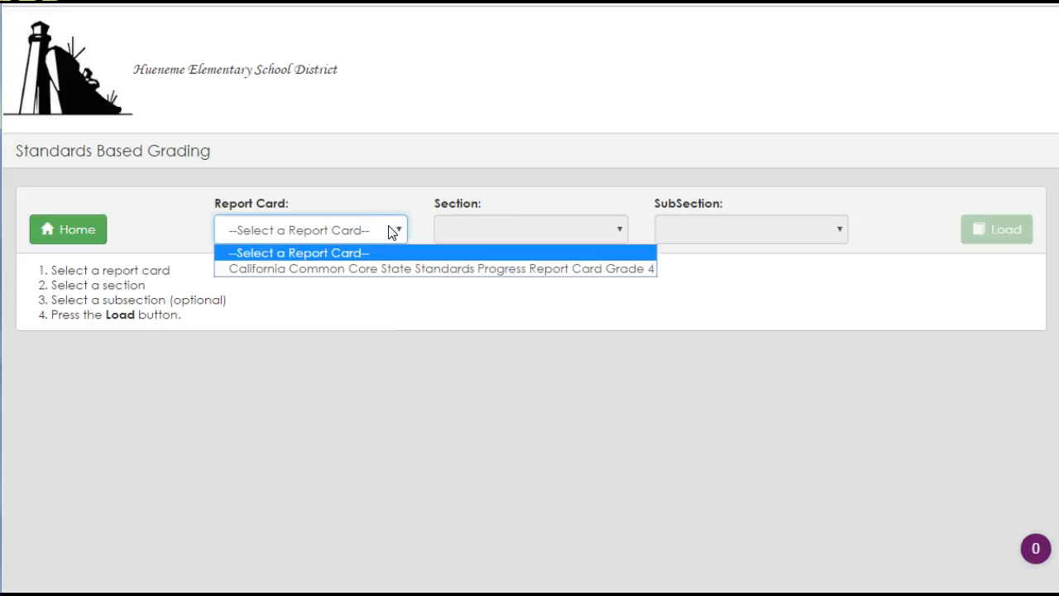
left_click(402, 270)
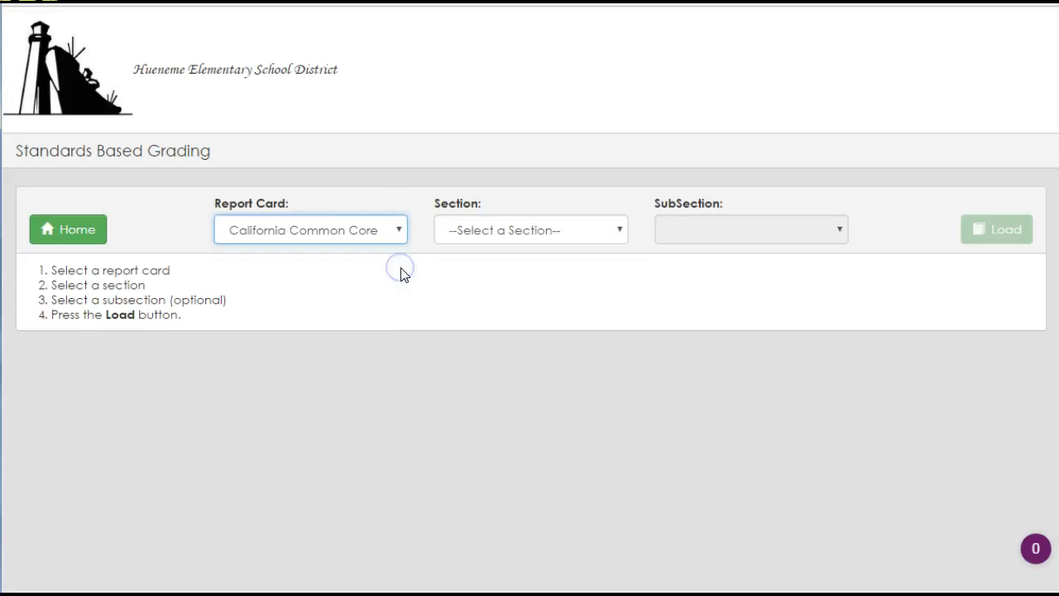
left_click(501, 225)
left_click(518, 267)
left_click(532, 236)
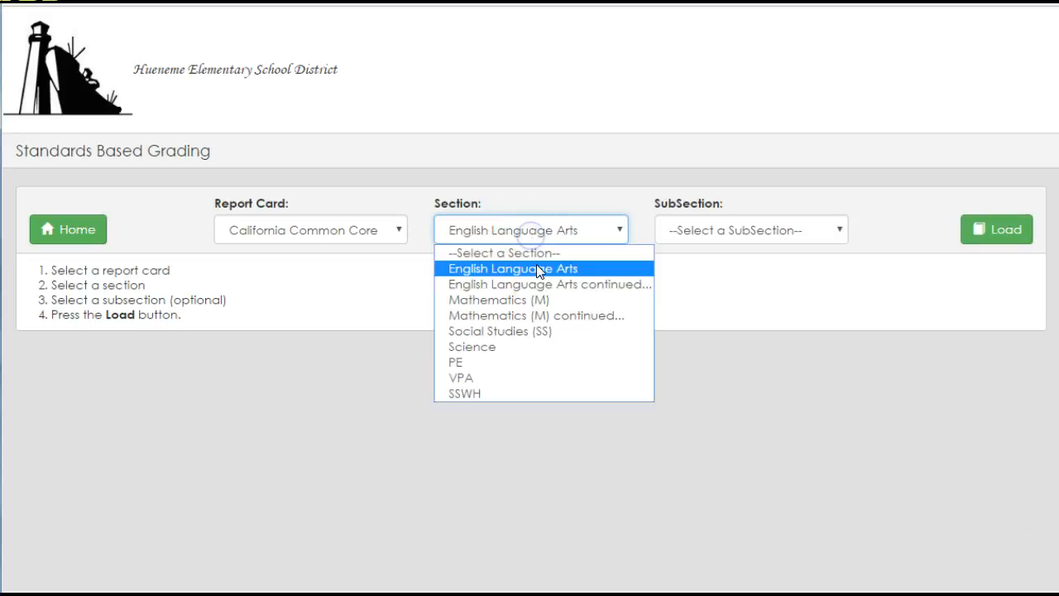
left_click(554, 233)
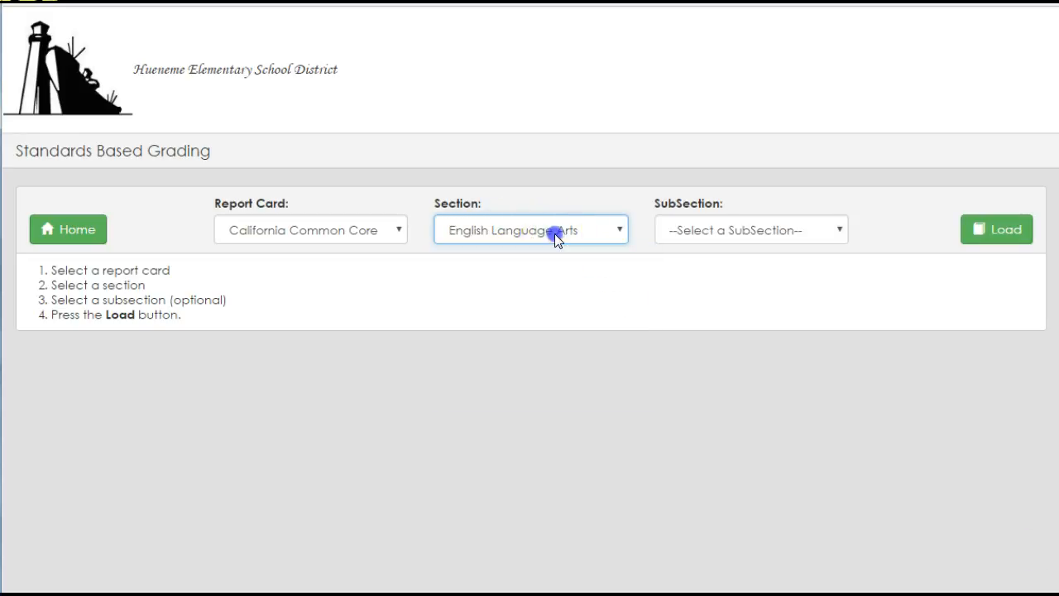
Load the grading grid for the Reading Literature (RL) and Informational Text (RI) subsection.
left_click(699, 229)
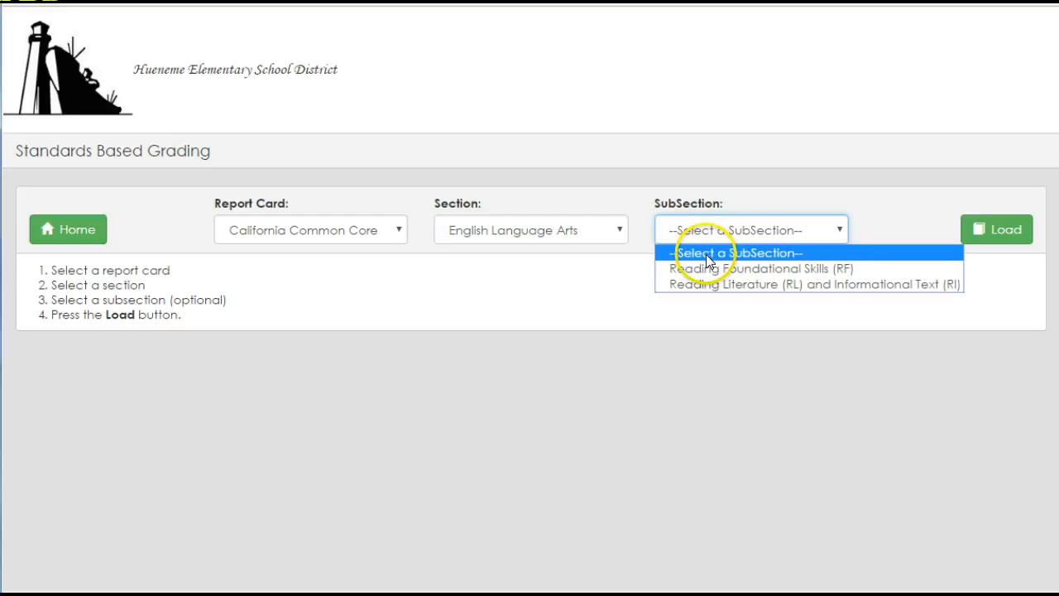
left_click(704, 281)
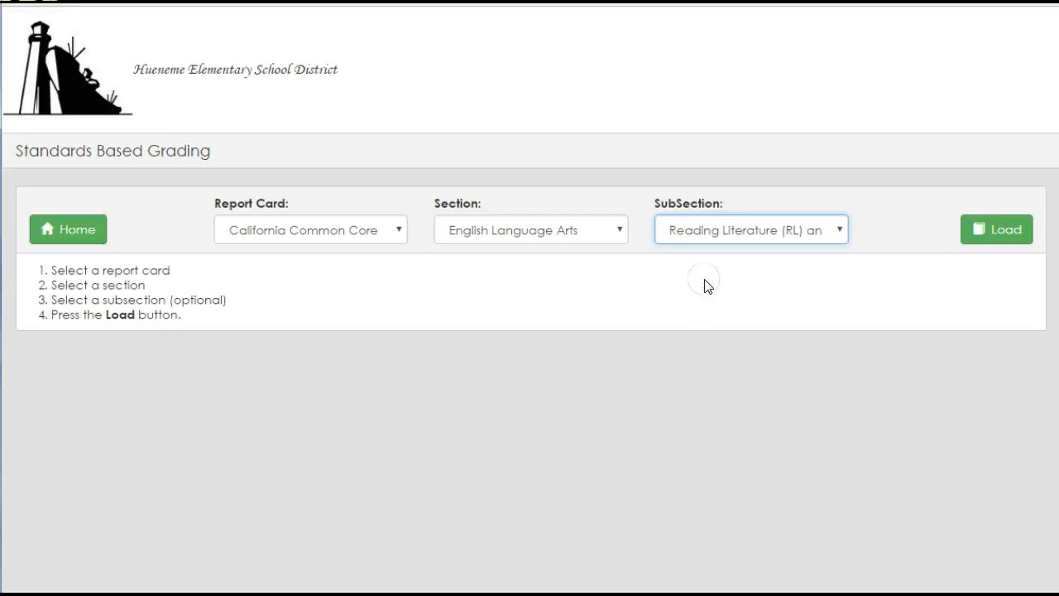
left_click(985, 231)
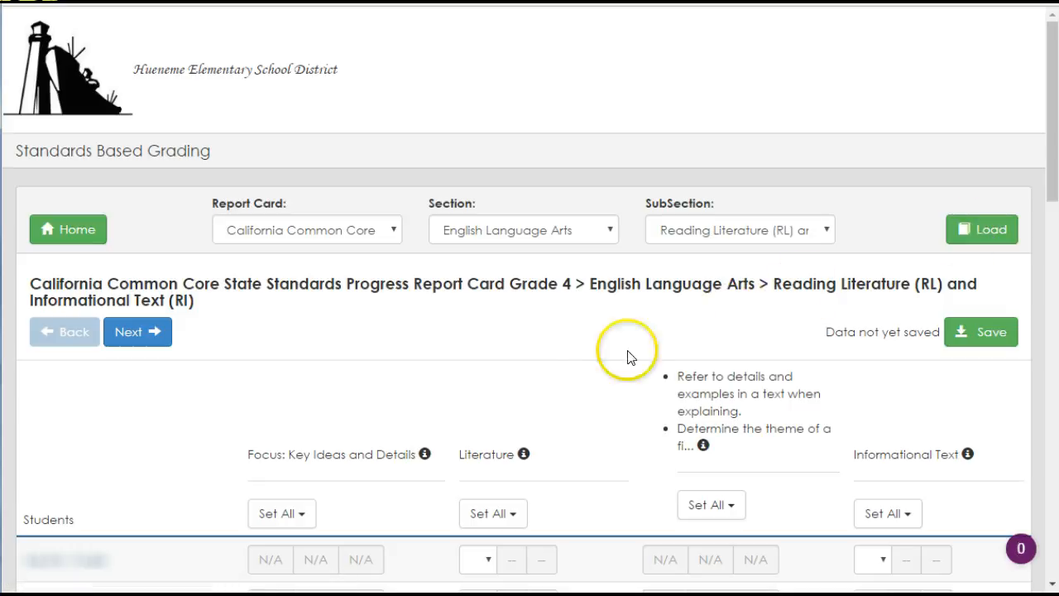
Advance the grading grid two sets of standards, to the one with Informational Text and Focus: Integration of Knowledge and Ideas.
scroll(580, 372, "down", 5)
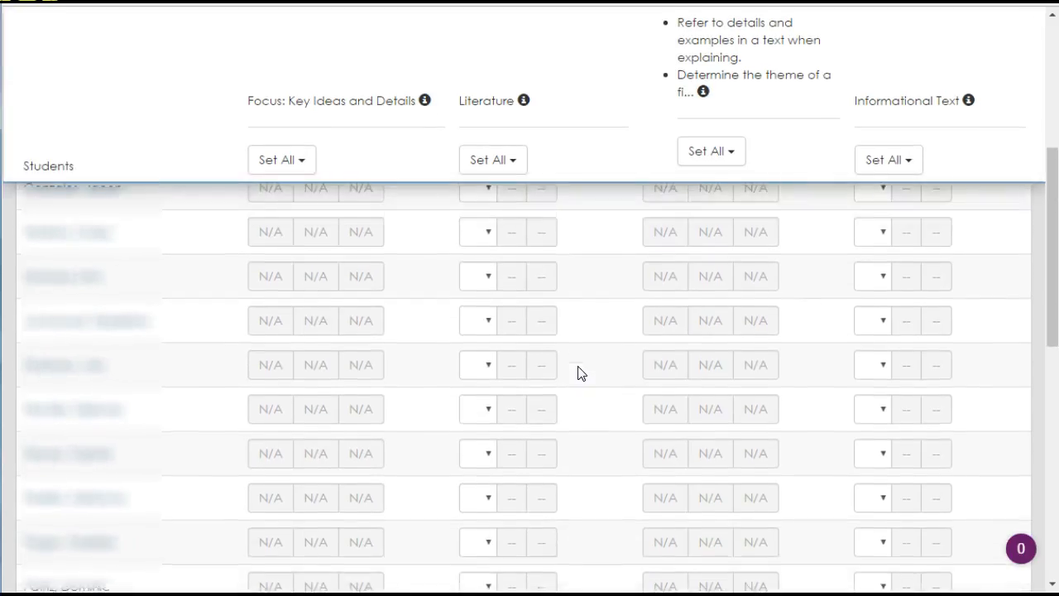
scroll(579, 372, "up", 1)
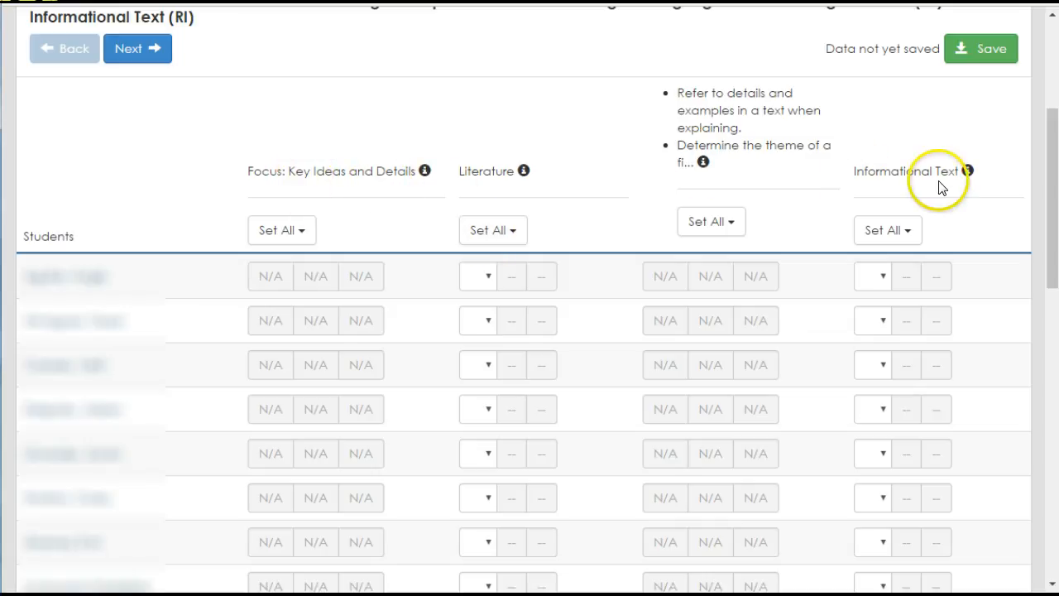
scroll(834, 185, "up", 2)
middle_click(835, 186)
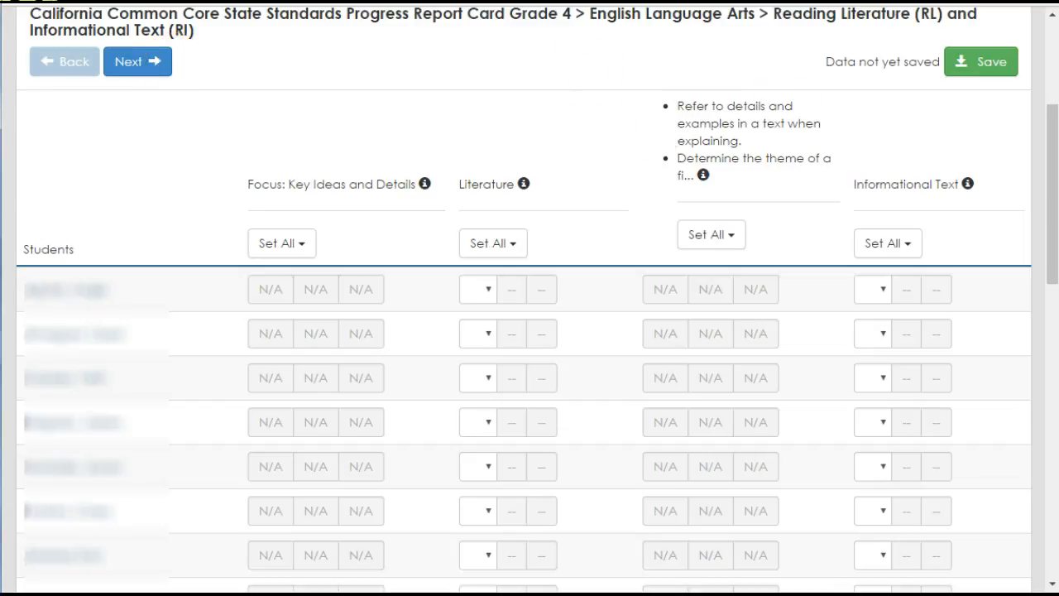
left_click(134, 79)
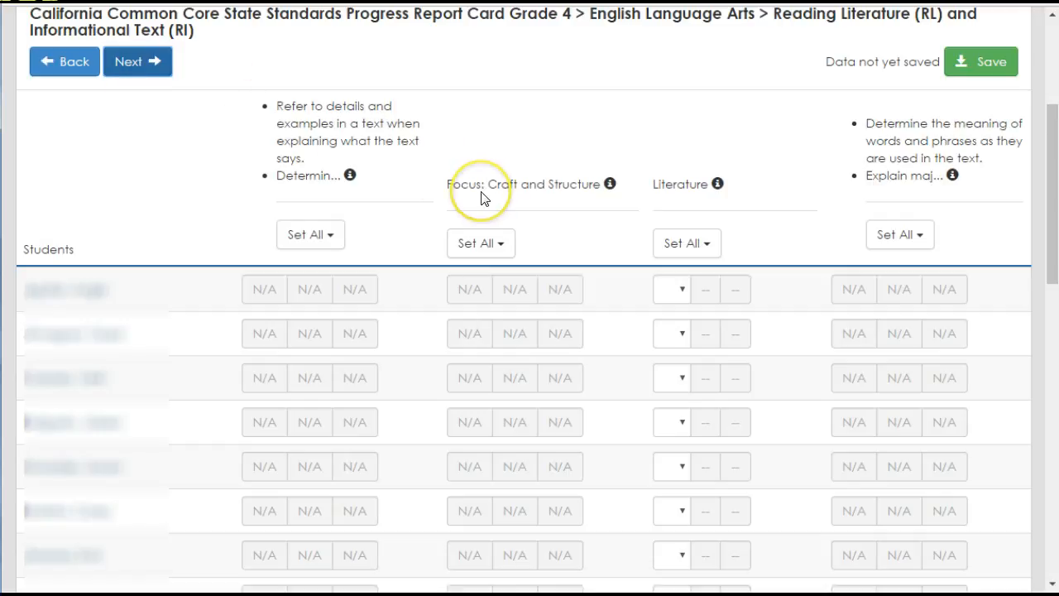
mouse_move(717, 186)
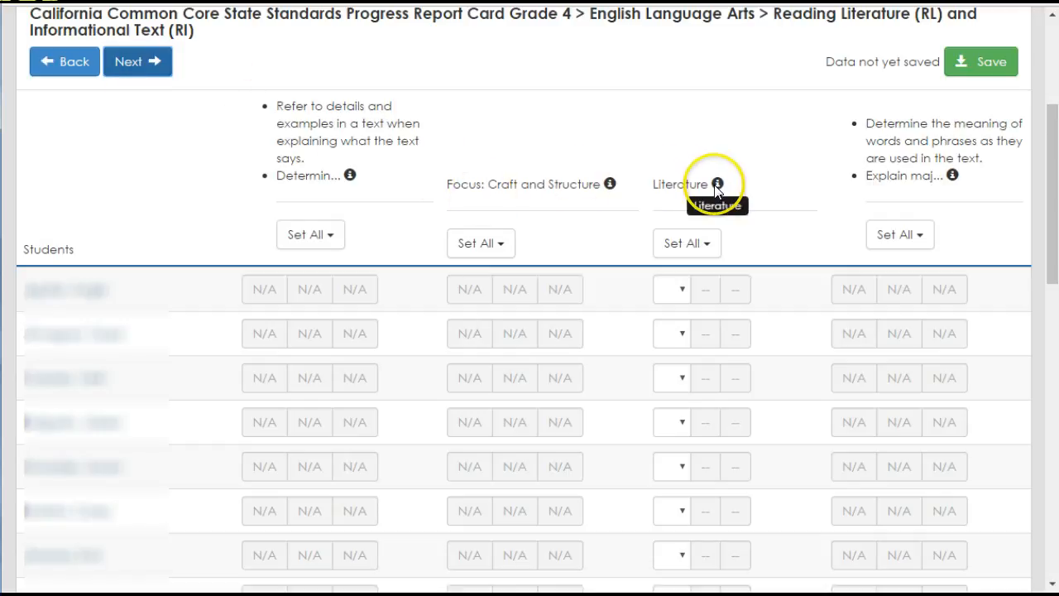
left_click(164, 70)
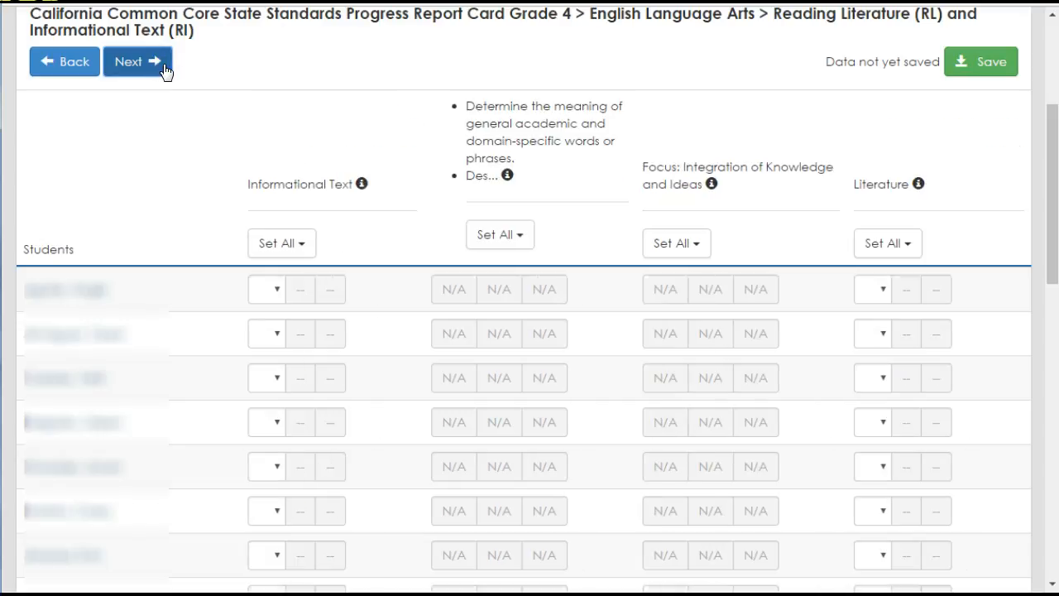
Set the Informational Text grade to 2 for all students, and change the first student's grade to 4.
left_click(280, 244)
left_click(273, 344)
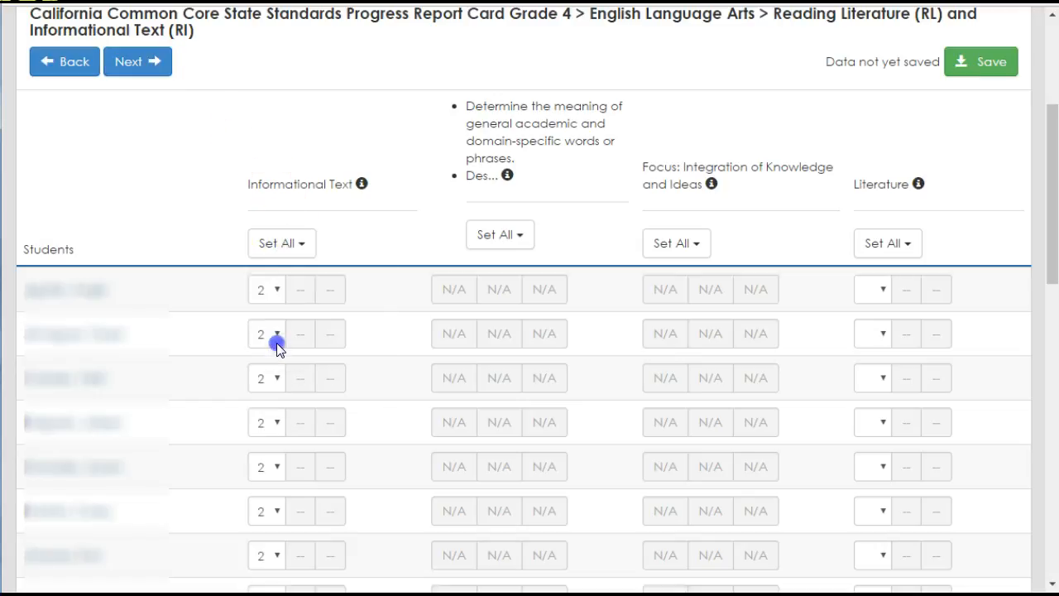
left_click(278, 291)
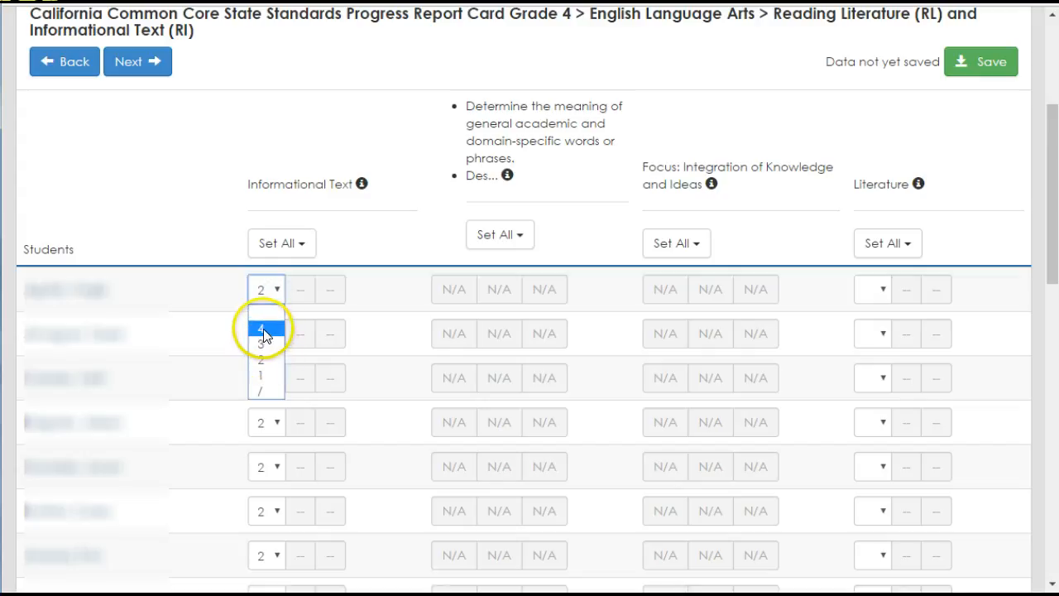
left_click(265, 331)
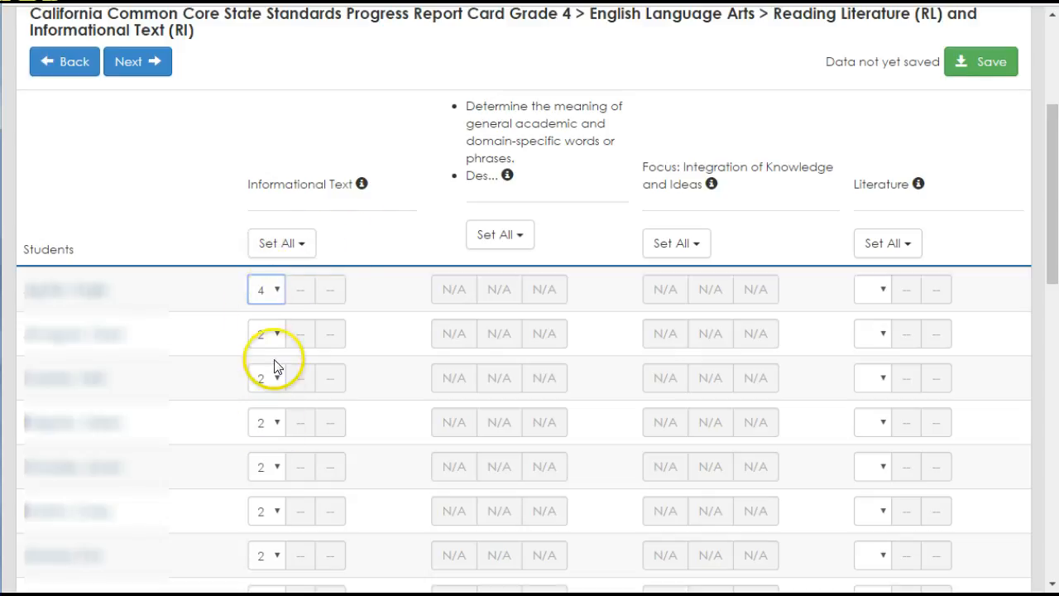
key("Tab")
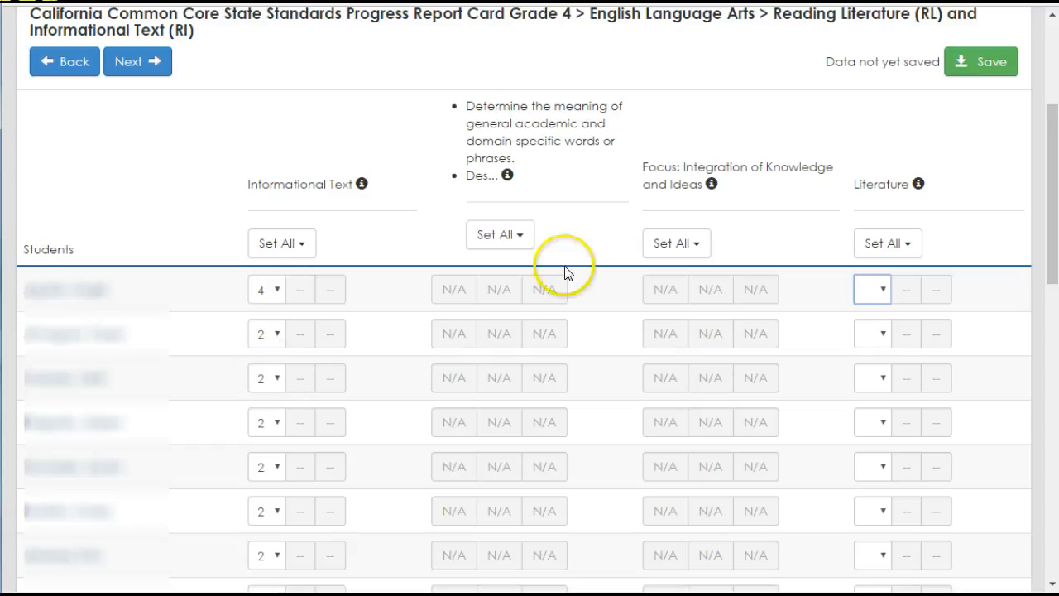
Go through the first three students' Informational Text and Literature grade fields, and enter 1 and then 2 as the third student's Informational Text grade.
key("Tab")
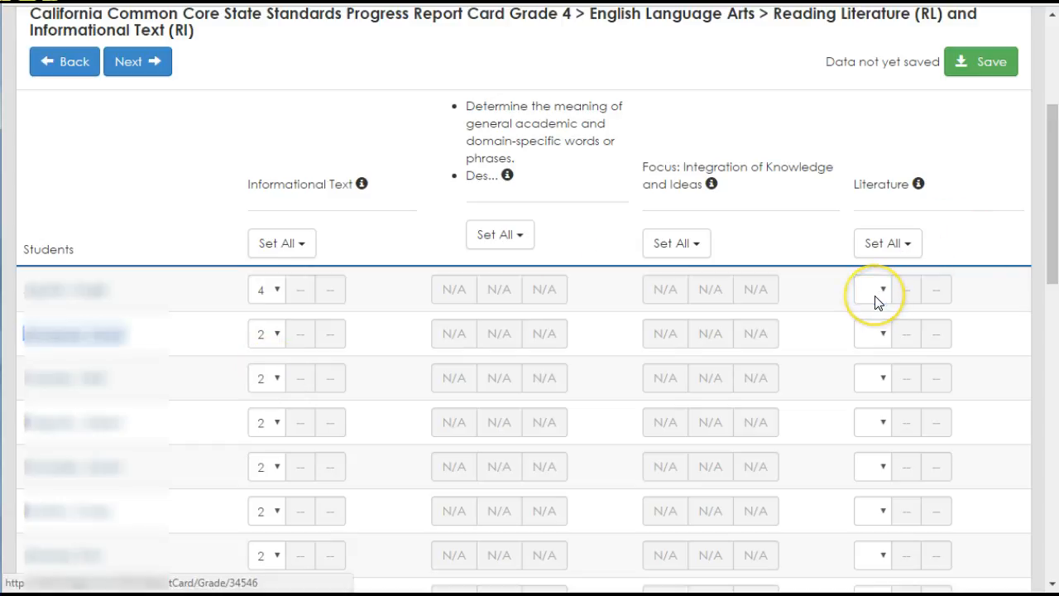
key("Tab")
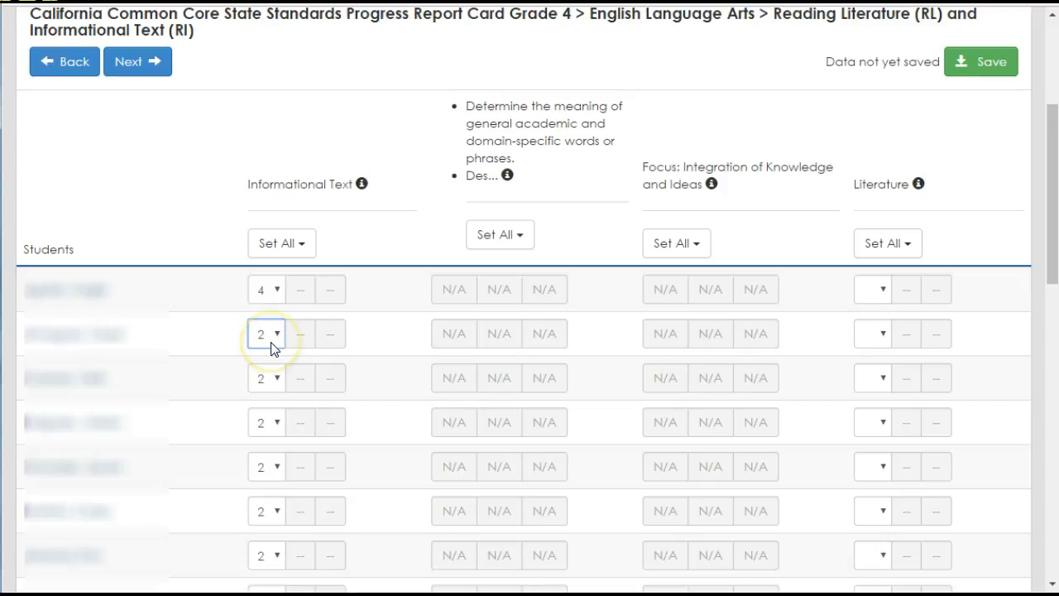
left_click(874, 334)
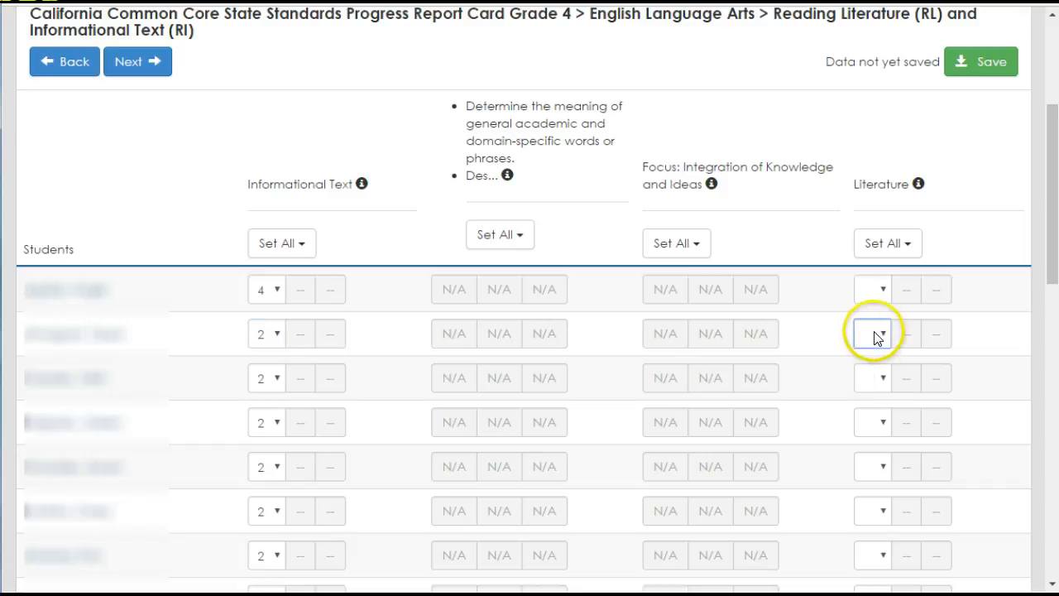
left_click(268, 387)
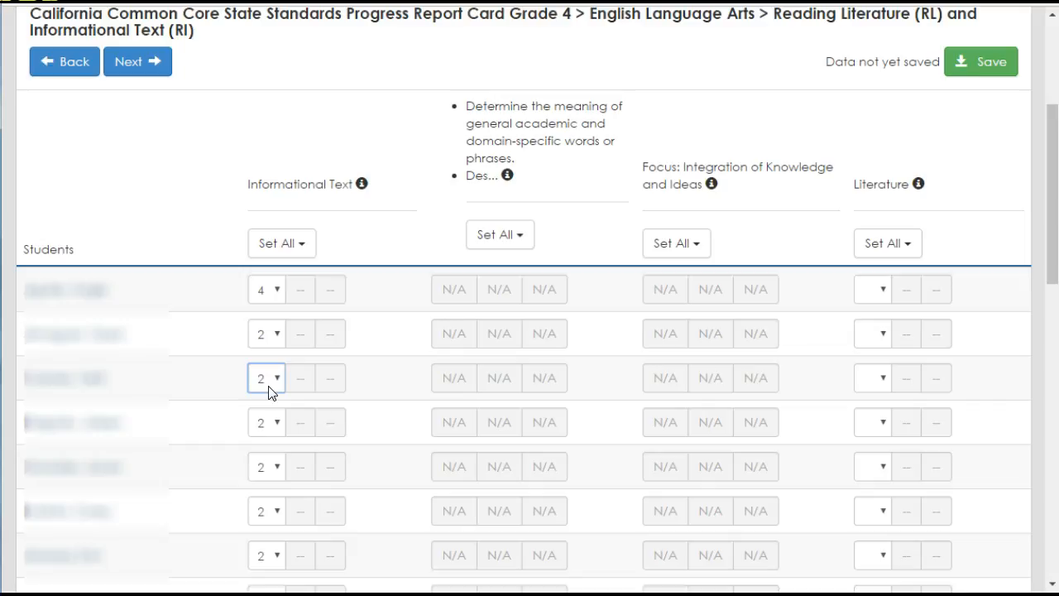
key("1")
key("2")
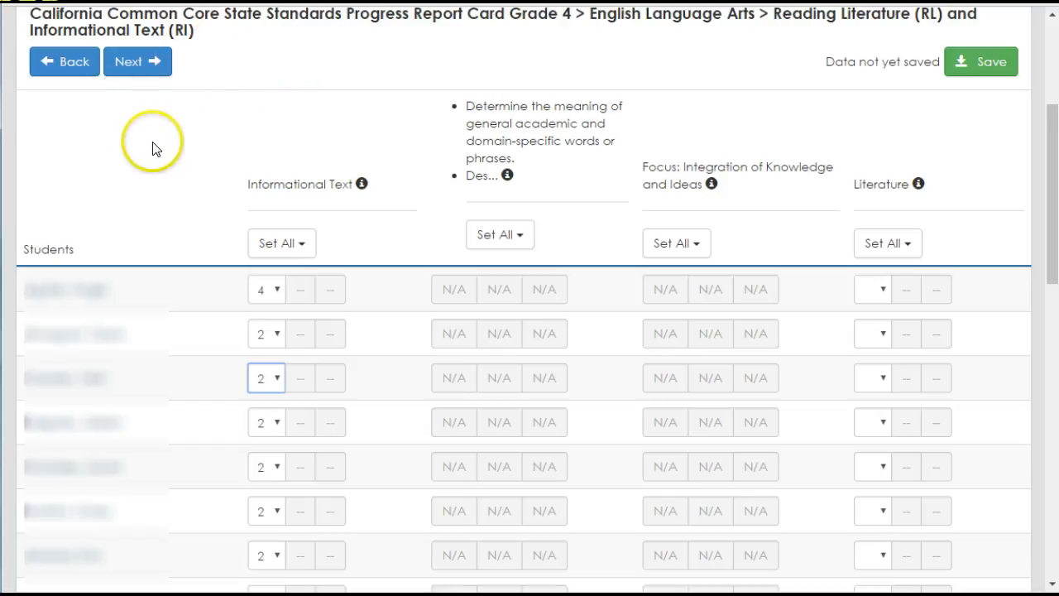
Leave the Reading Literature and Informational Text grading grid and return to the report card home page.
scroll(235, 170, "up", 2)
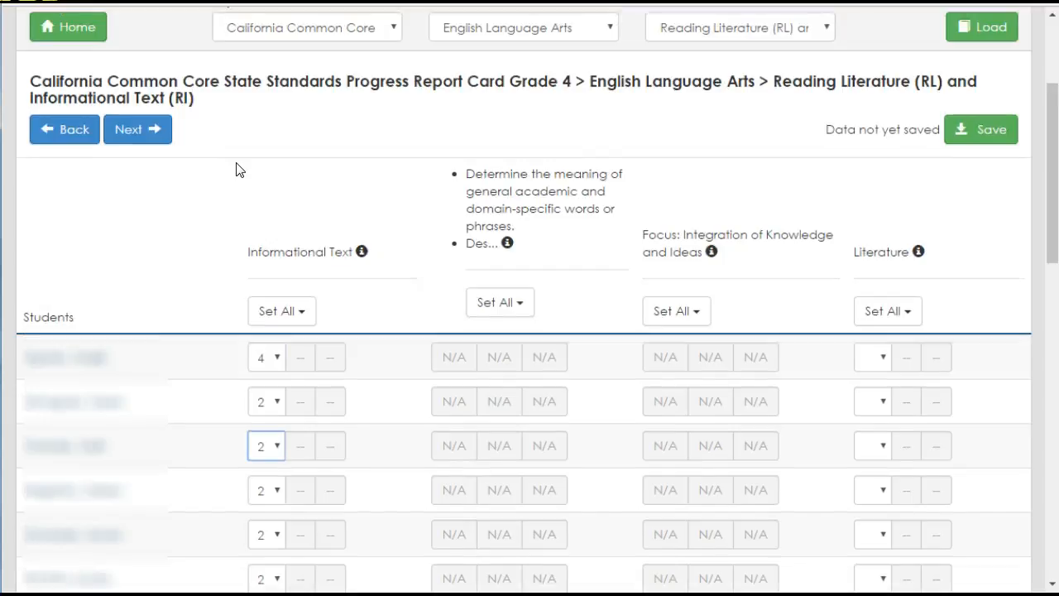
scroll(236, 169, "up", 3)
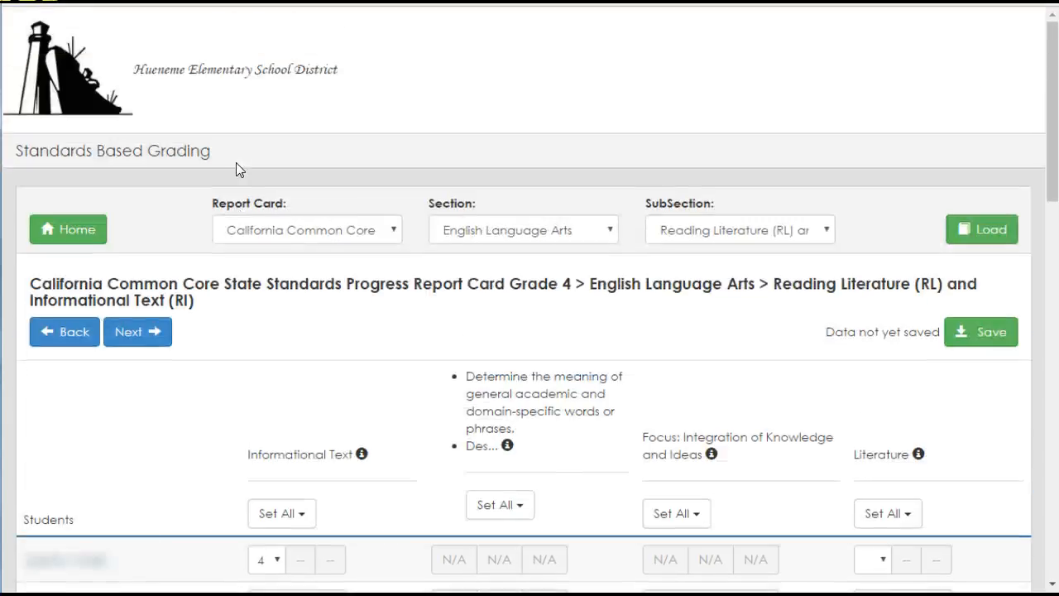
left_click(47, 236)
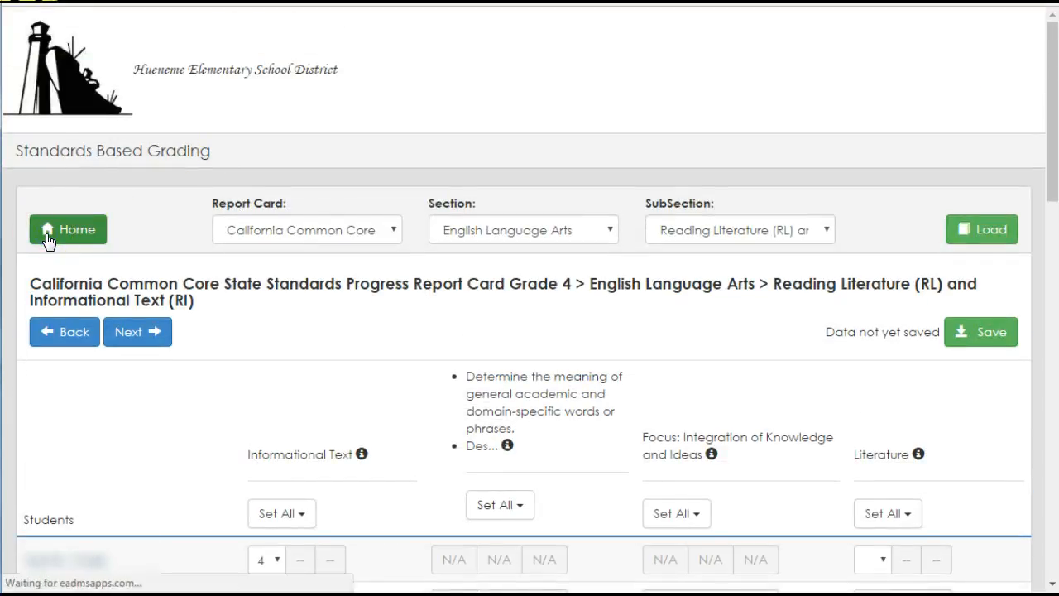